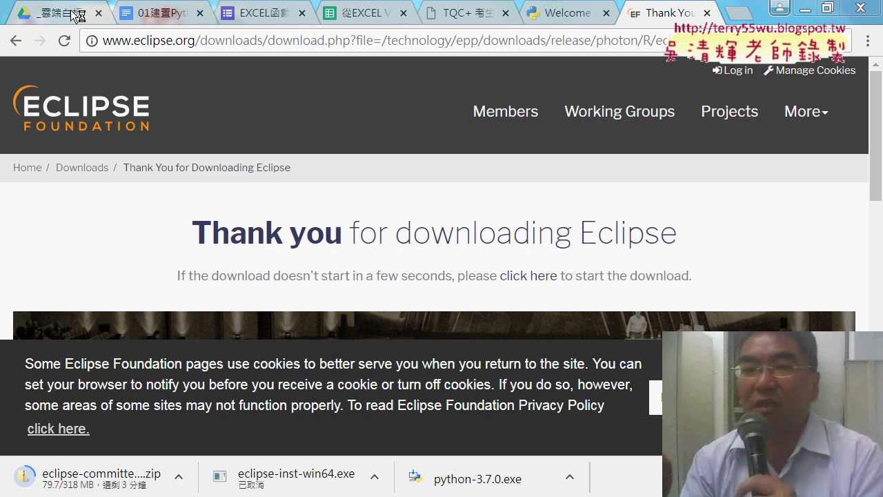
# Return to Google's 'python' results and open the 'Welcome to Python.org' result
pyautogui.click(545, 19)
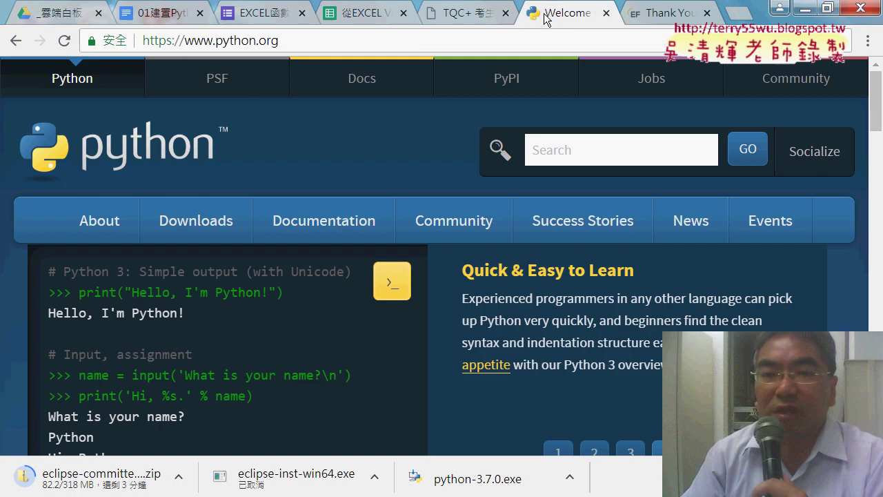
pyautogui.click(14, 40)
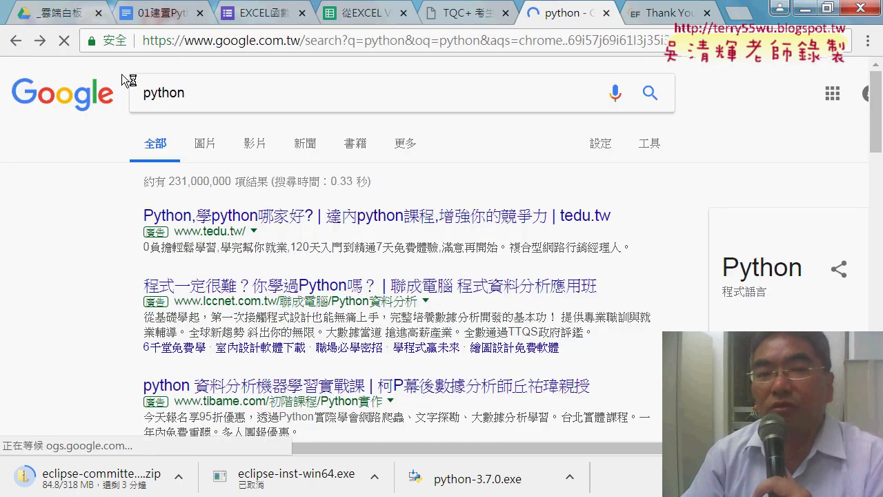
pyautogui.click(202, 96)
pyautogui.moveTo(202, 96); pyautogui.dragTo(121, 100)
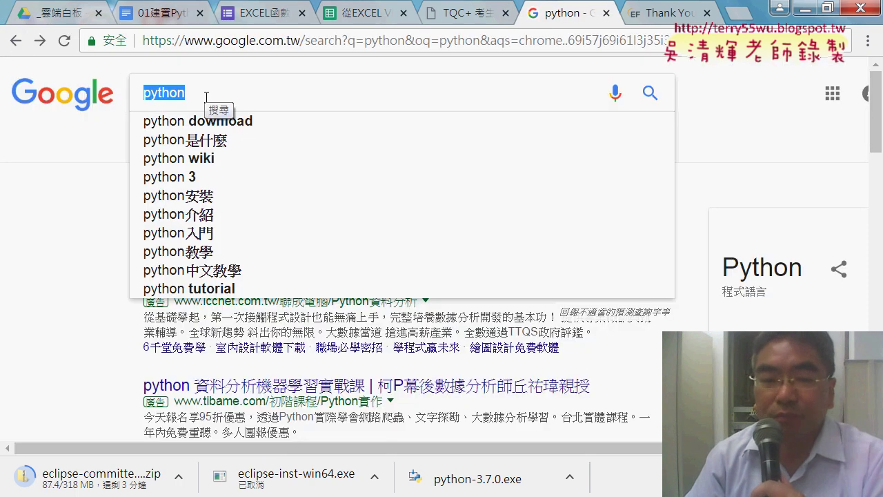
pyautogui.click(52, 236)
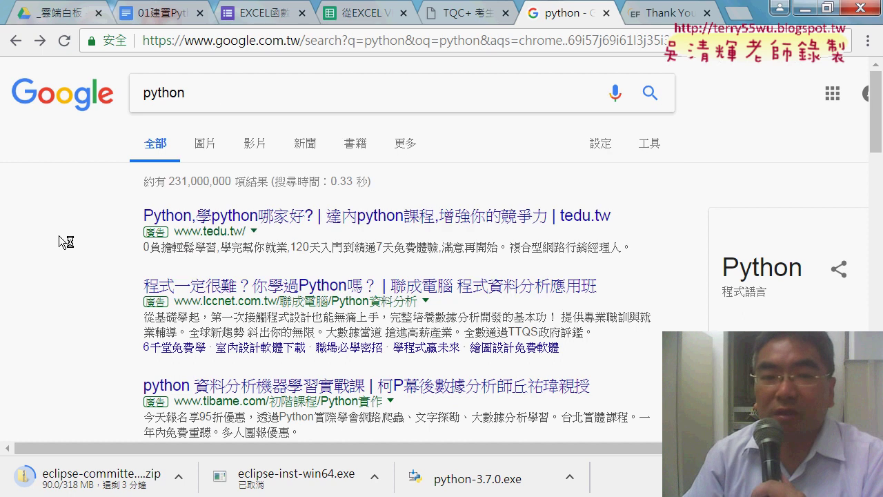
pyautogui.scroll(-3, 269, 215)
pyautogui.scroll(-3, 269, 216)
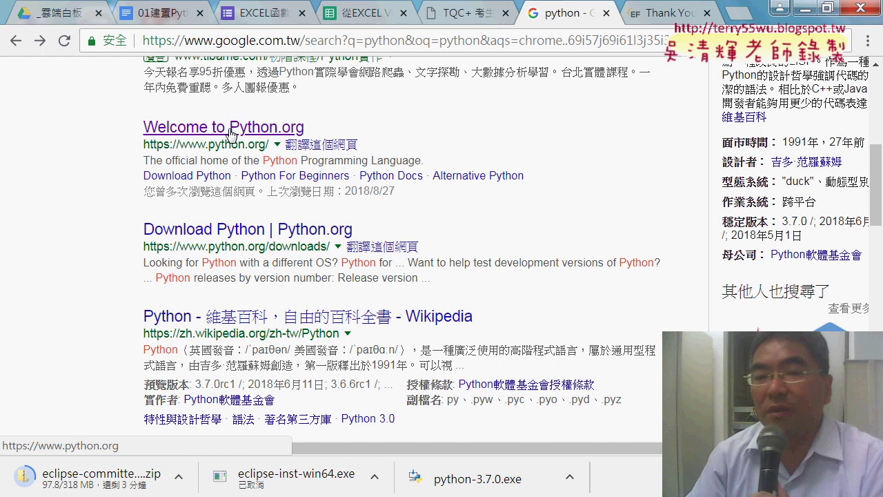
pyautogui.click(231, 133)
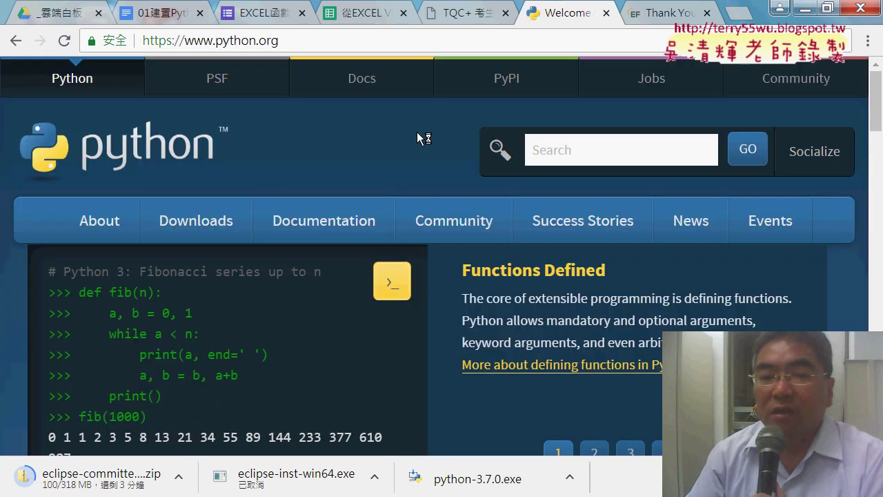
# Highlight the Python 3.7.0 download button, then open python-3.7.0.exe's options in the download bar
pyautogui.scroll(-1, 418, 138)
pyautogui.moveTo(216, 138)
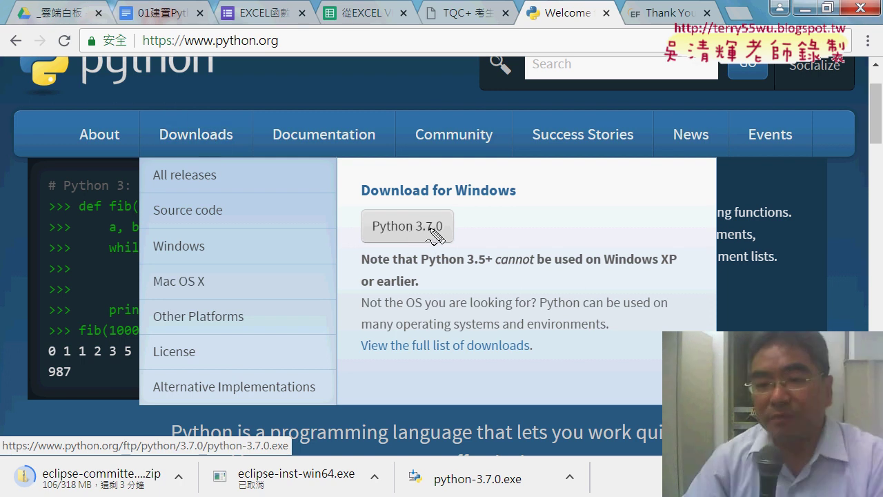
pyautogui.moveTo(438, 246); pyautogui.dragTo(418, 254)
pyautogui.moveTo(534, 298)
pyautogui.mouseDown()
pyautogui.moveTo(459, 238)
pyautogui.moveTo(490, 243)
pyautogui.mouseUp()
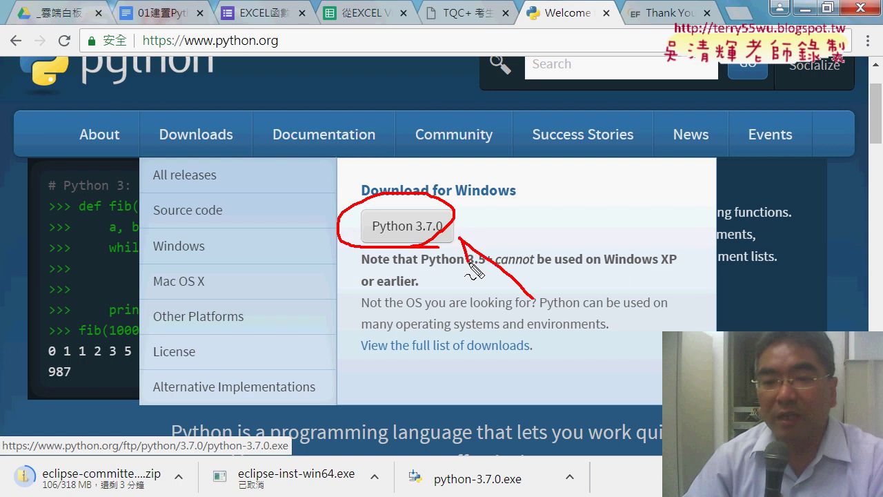
pyautogui.press('Escape')
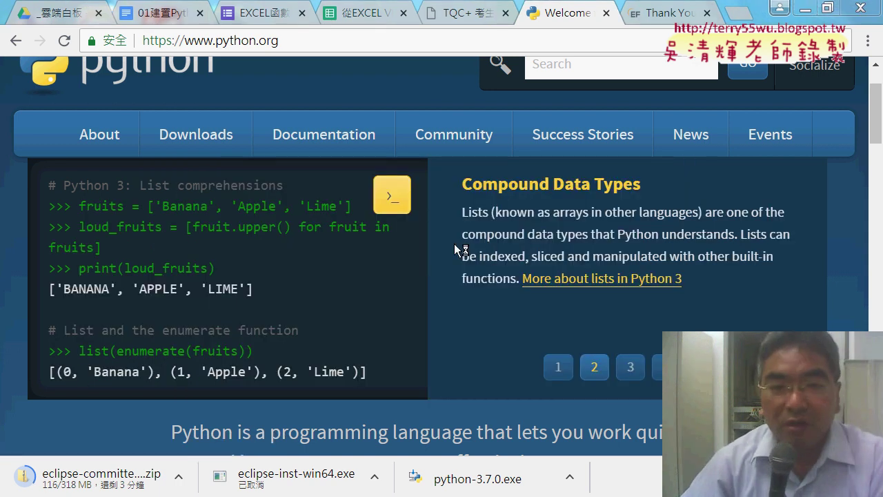
pyautogui.moveTo(211, 143)
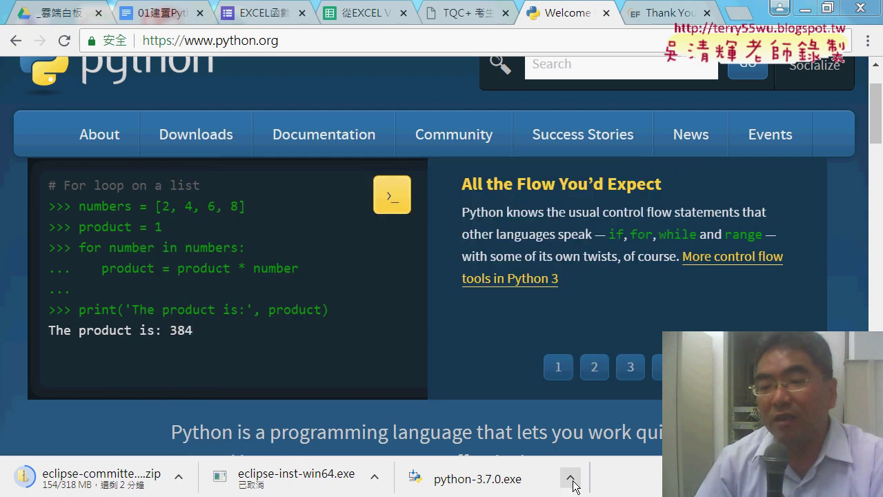
pyautogui.click(572, 479)
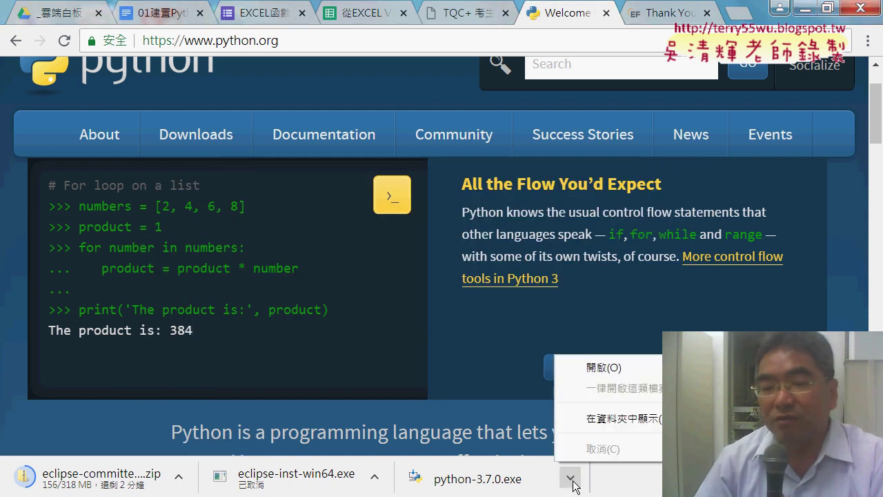
# Show python-3.7.0.exe in Downloads, note it is 32-bit, and double-click it to run
pyautogui.click(599, 419)
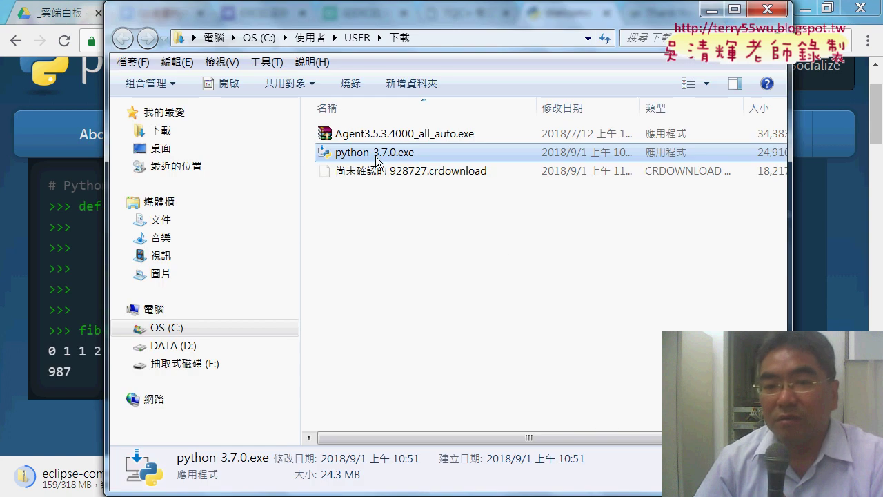
pyautogui.moveTo(339, 158)
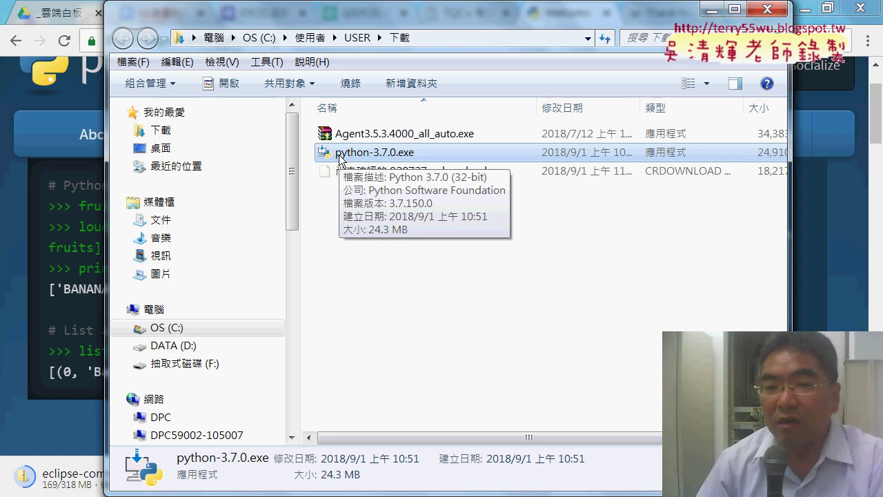
pyautogui.doubleClick(339, 156)
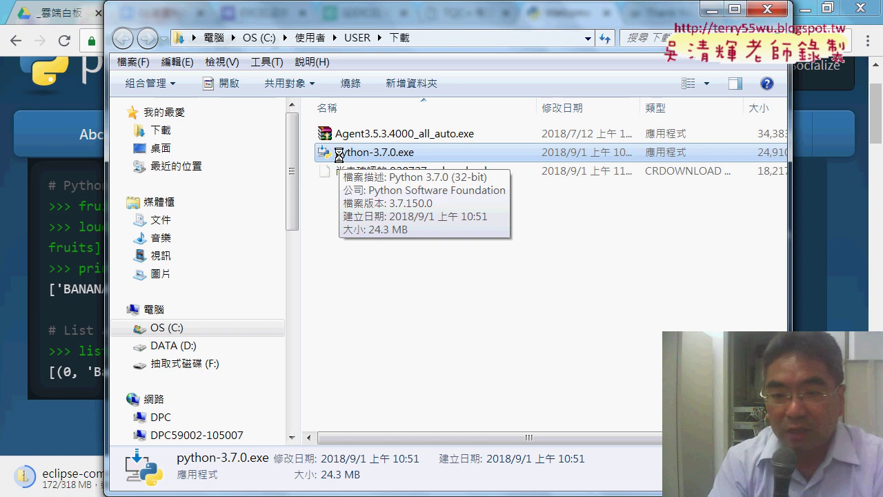
pyautogui.moveTo(494, 185)
pyautogui.mouseDown()
pyautogui.moveTo(427, 188)
pyautogui.moveTo(500, 197)
pyautogui.mouseUp()
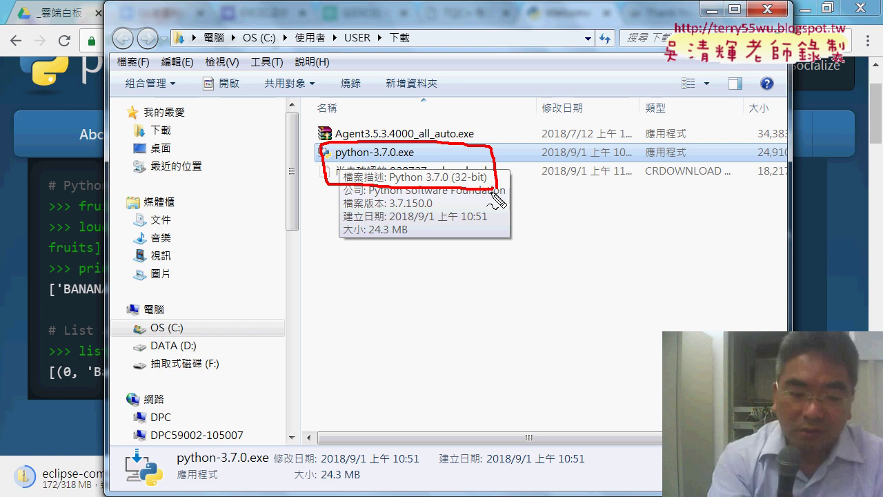
pyautogui.press('Escape')
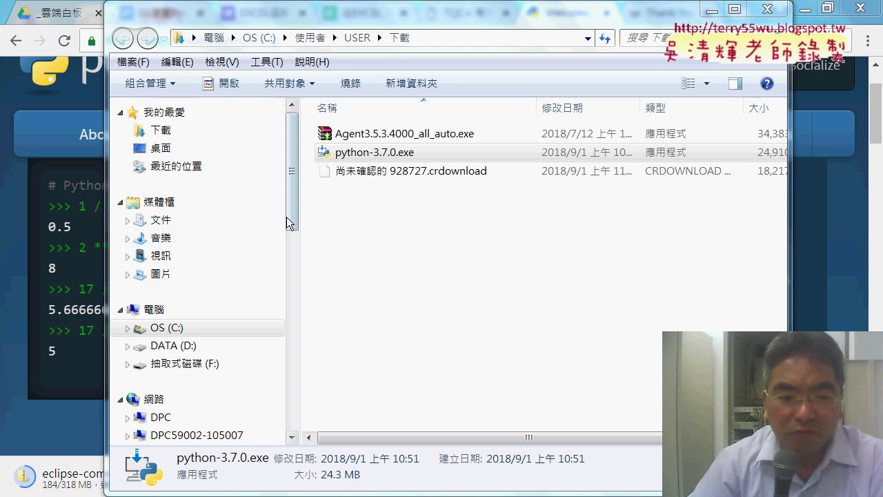
pyautogui.moveTo(293, 200)
pyautogui.mouseDown()
pyautogui.moveTo(291, 281)
pyautogui.moveTo(301, 272)
pyautogui.mouseUp()
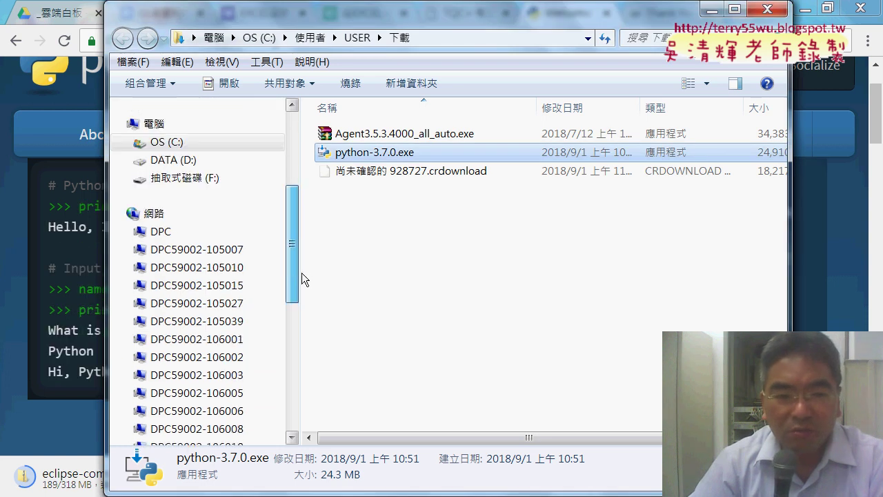
pyautogui.moveTo(302, 271); pyautogui.dragTo(302, 252)
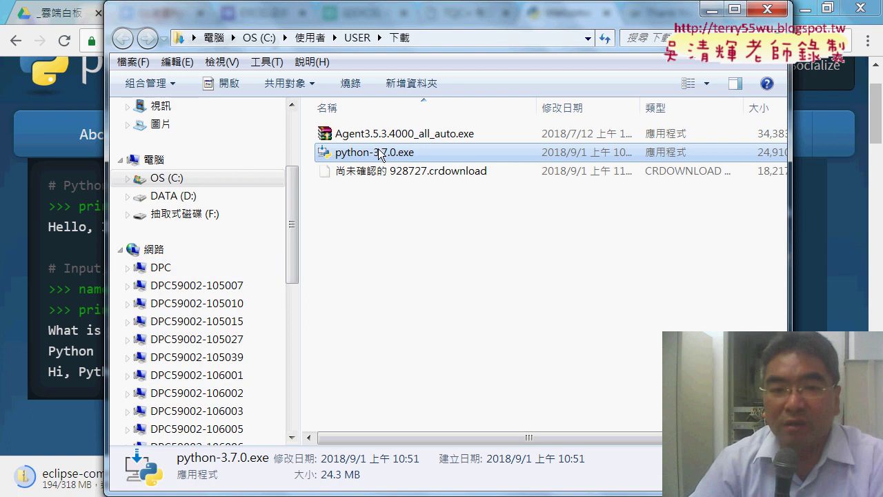
pyautogui.moveTo(379, 154)
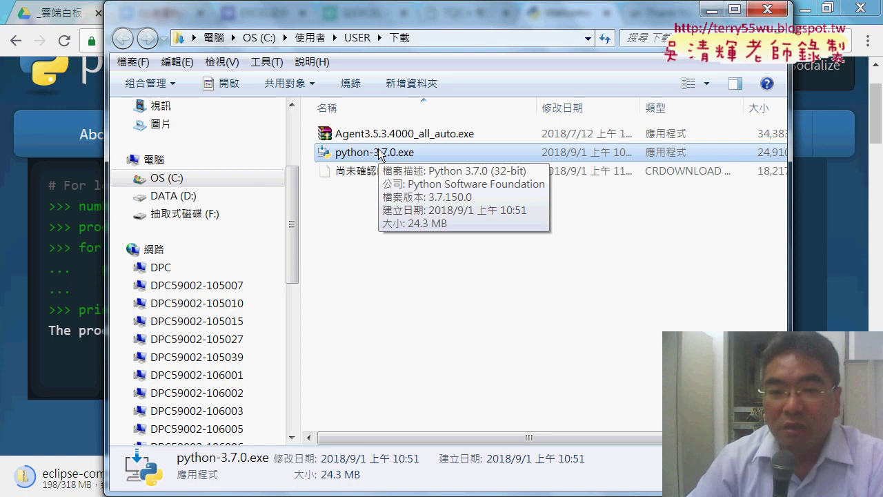
pyautogui.doubleClick(389, 153)
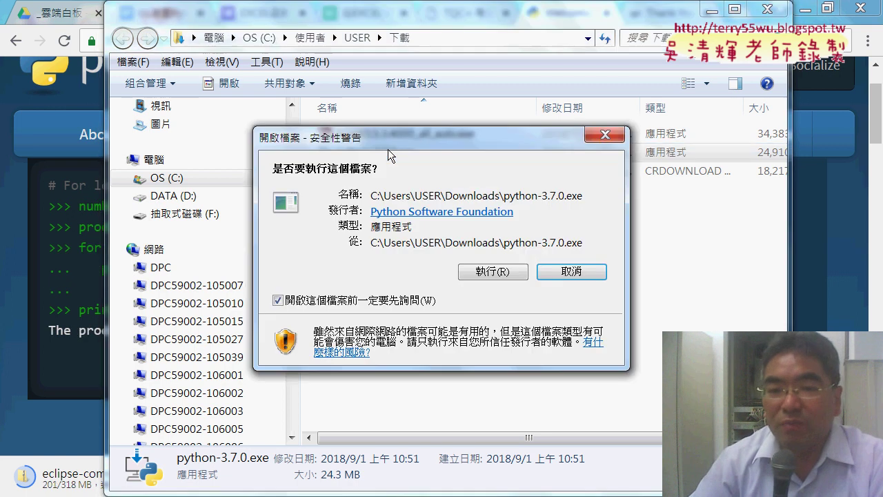
# Allow the installer to run, noting Install Now's default user-folder location should be avoided
pyautogui.click(484, 272)
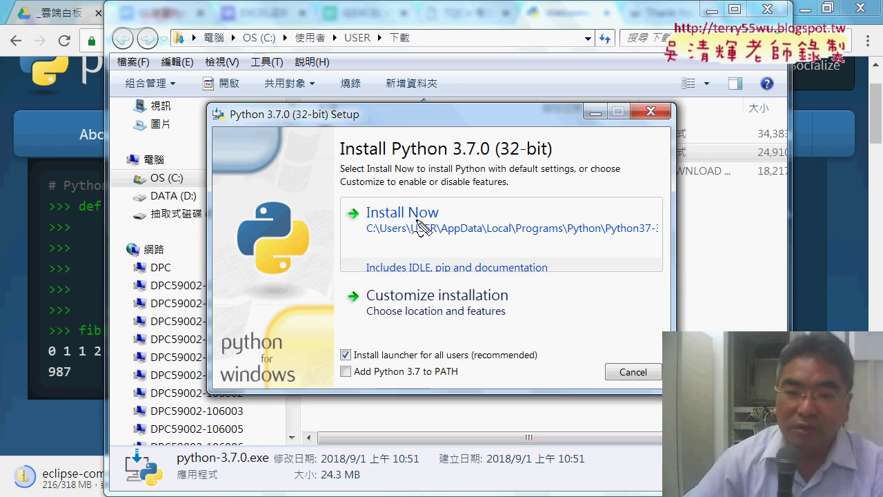
pyautogui.moveTo(449, 208); pyautogui.dragTo(407, 242)
pyautogui.moveTo(409, 210); pyautogui.dragTo(442, 250)
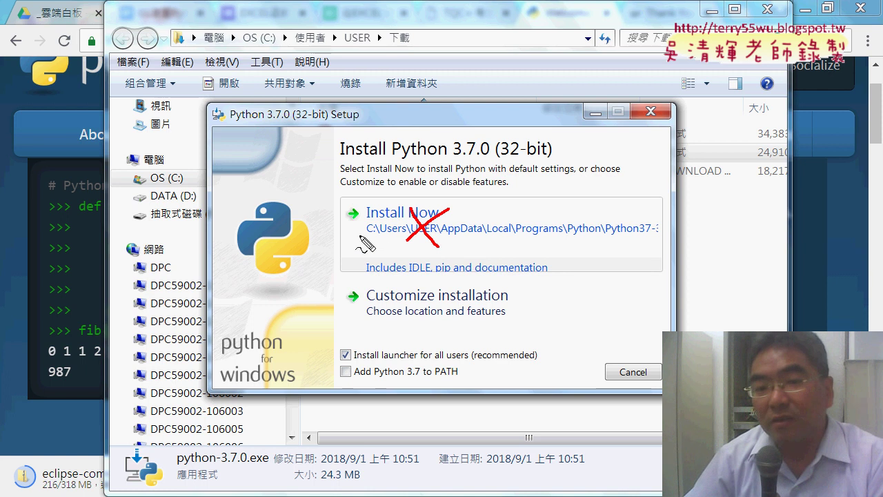
pyautogui.moveTo(461, 239); pyautogui.dragTo(557, 240)
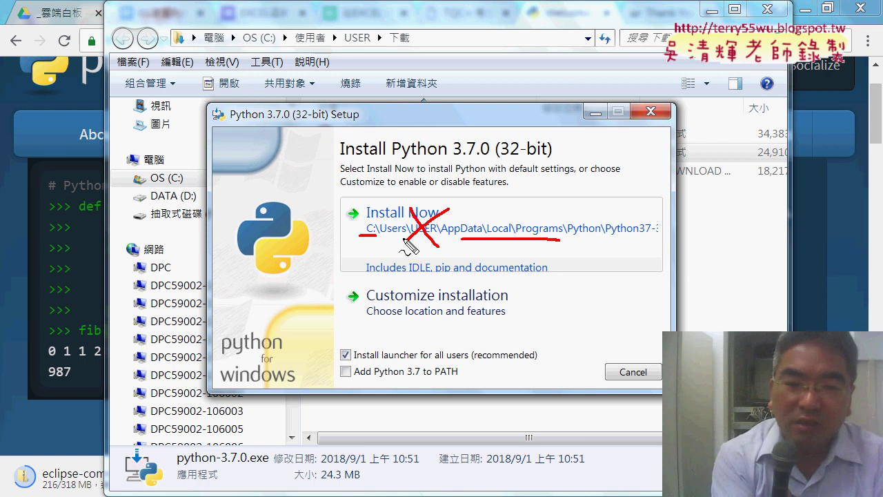
pyautogui.press('Escape')
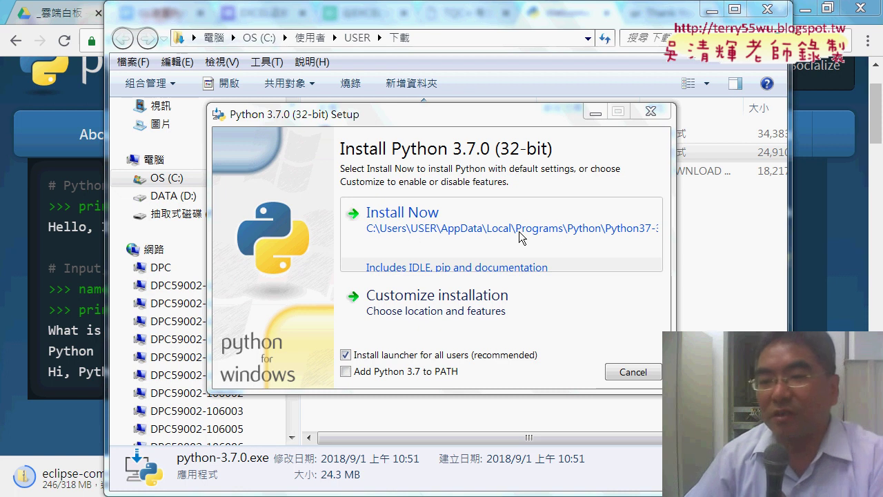
pyautogui.click(641, 240)
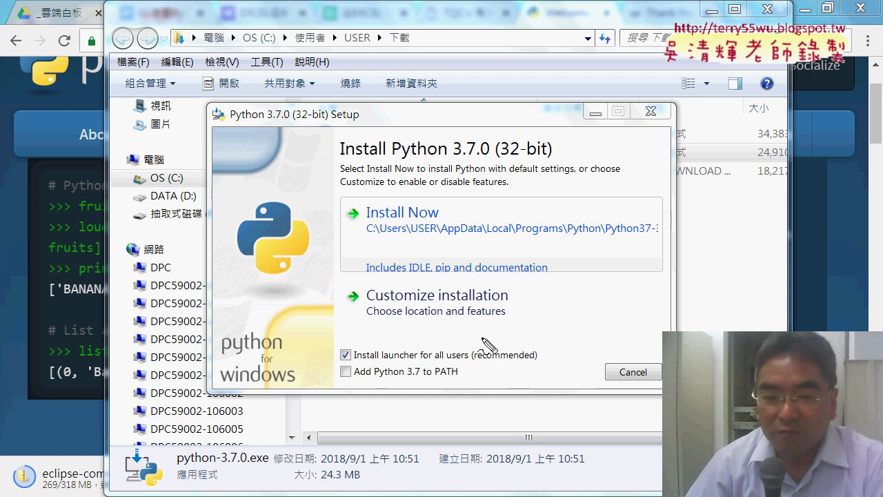
# Tick 'Add Python 3.7 to PATH' and choose Customize installation
pyautogui.moveTo(473, 334); pyautogui.dragTo(562, 281)
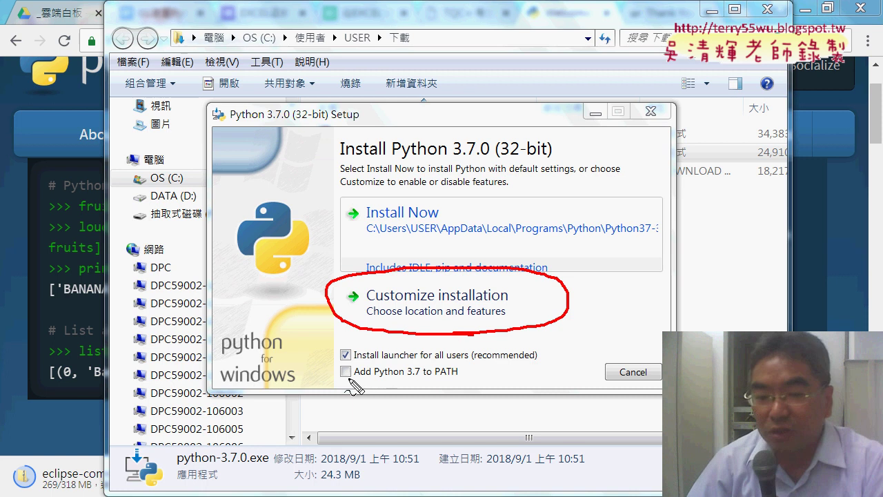
pyautogui.moveTo(338, 365)
pyautogui.mouseDown()
pyautogui.moveTo(339, 409)
pyautogui.moveTo(468, 366)
pyautogui.mouseUp()
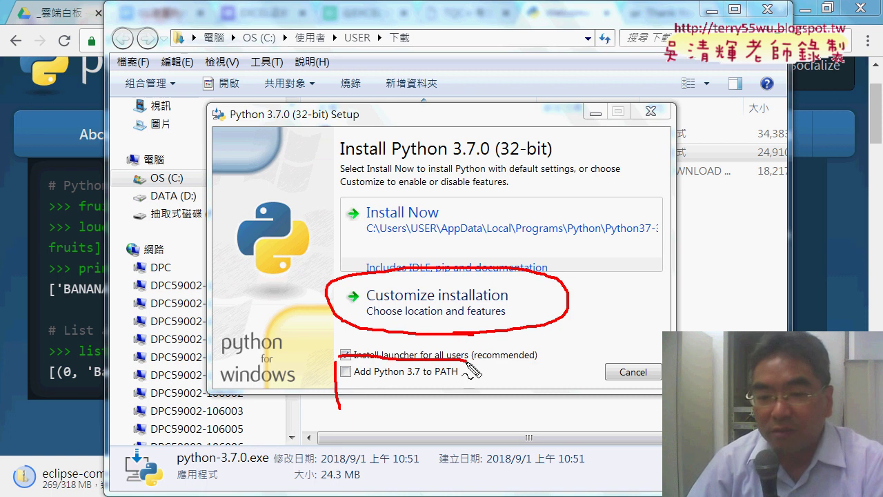
pyautogui.moveTo(328, 389); pyautogui.dragTo(466, 363)
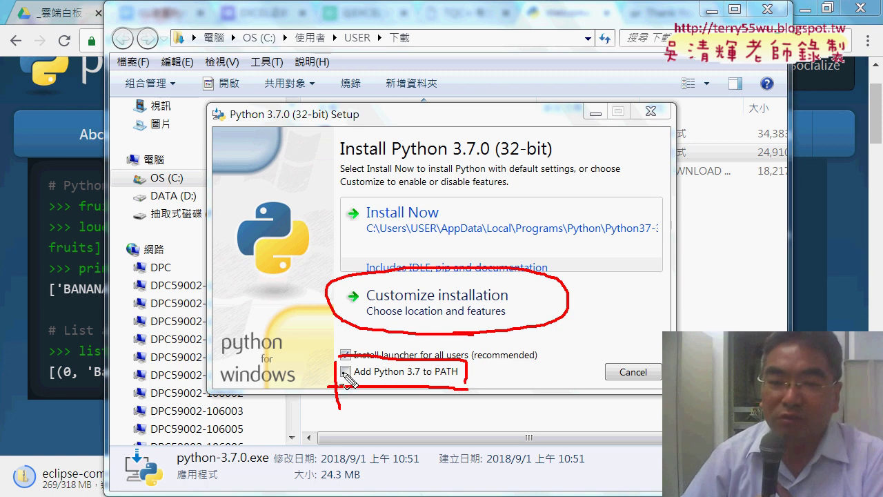
pyautogui.moveTo(341, 369); pyautogui.dragTo(367, 371)
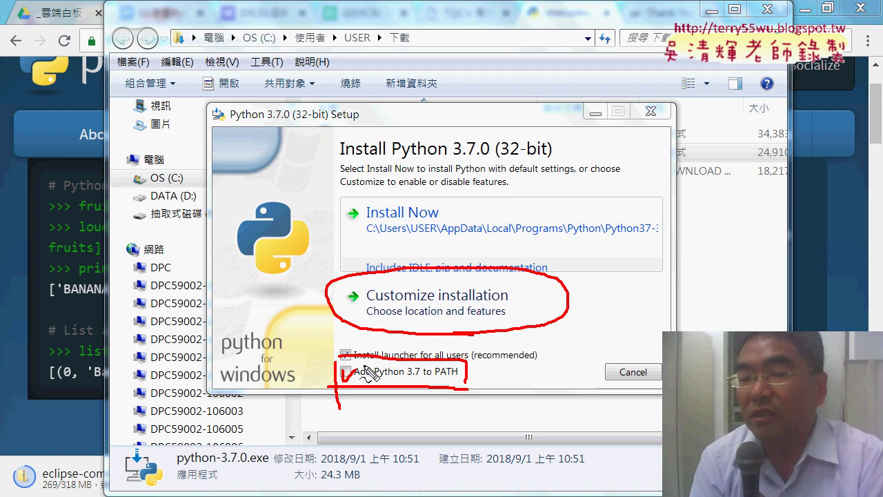
pyautogui.press('Escape')
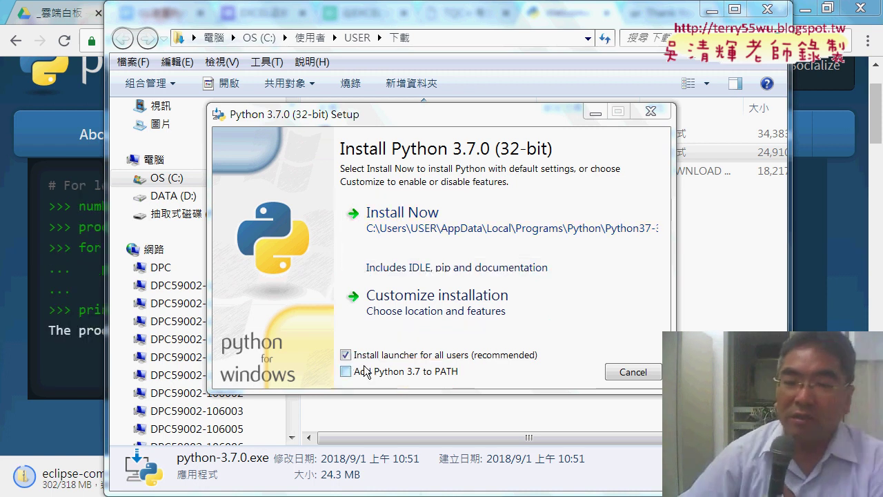
pyautogui.click(345, 371)
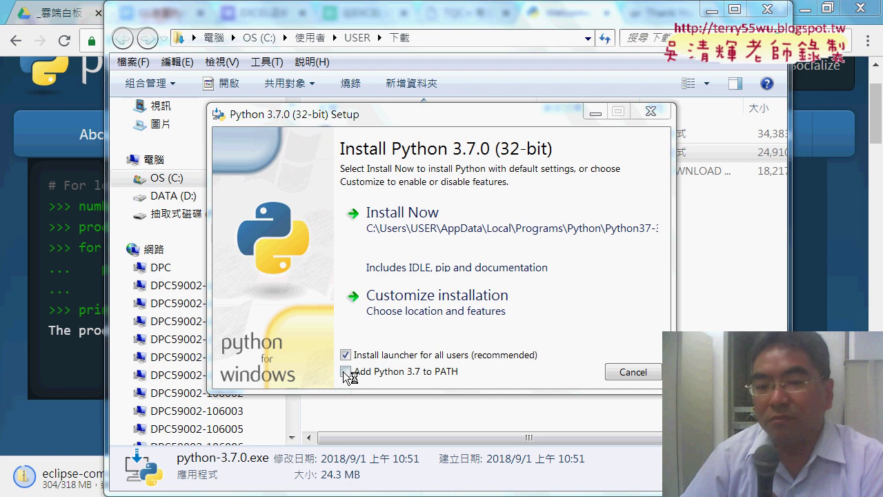
pyautogui.click(416, 310)
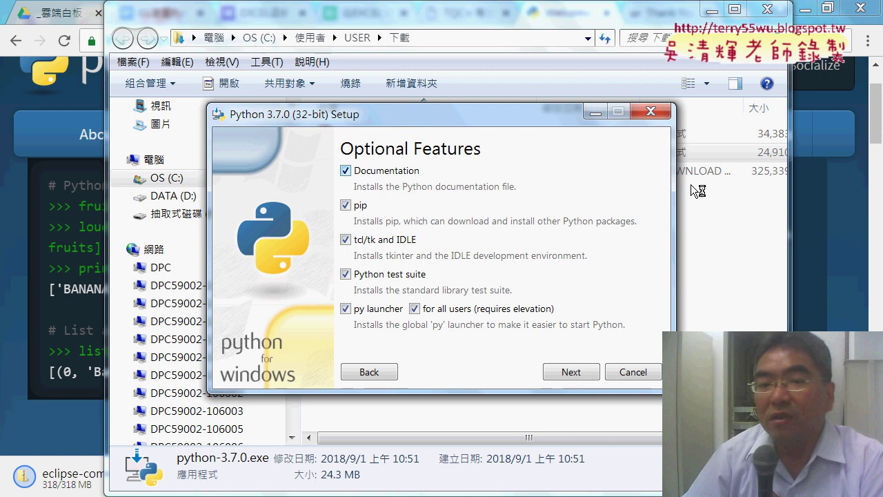
# Bring the python.org Chrome window forward and show the Documentation menu
pyautogui.click(805, 211)
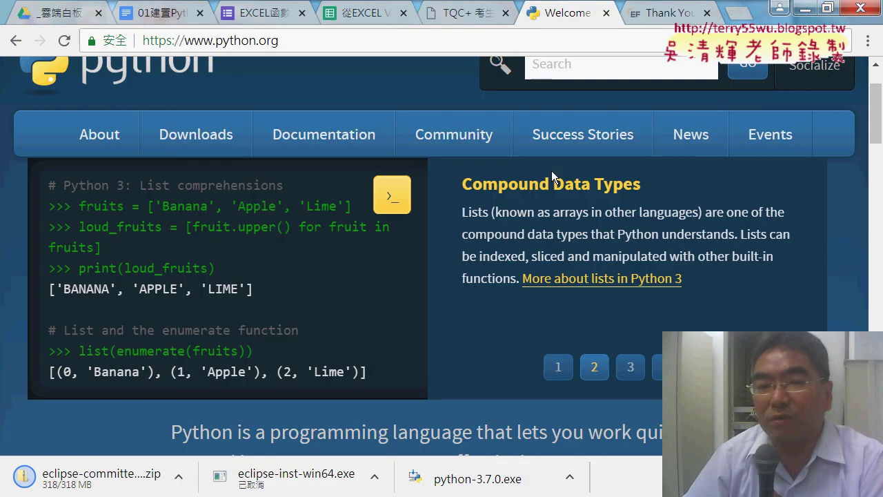
pyautogui.moveTo(338, 142)
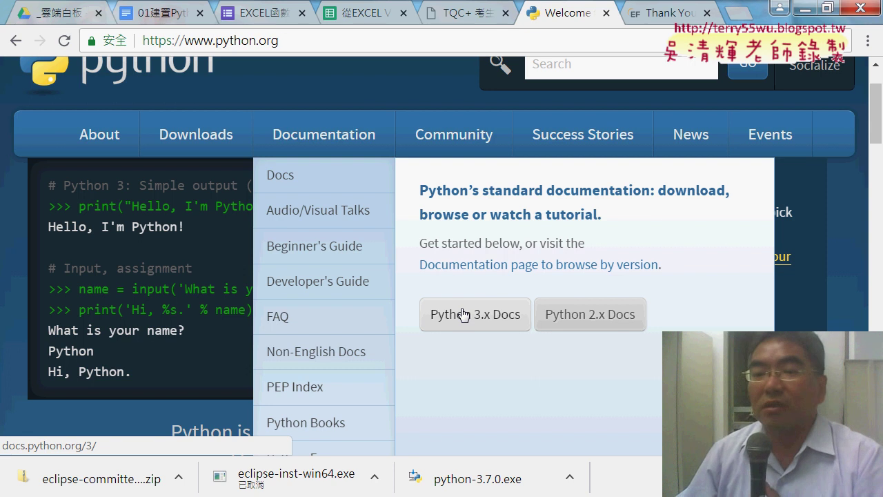
# Open the Python 3.x Docs page and show its English language dropdown
pyautogui.click(462, 314)
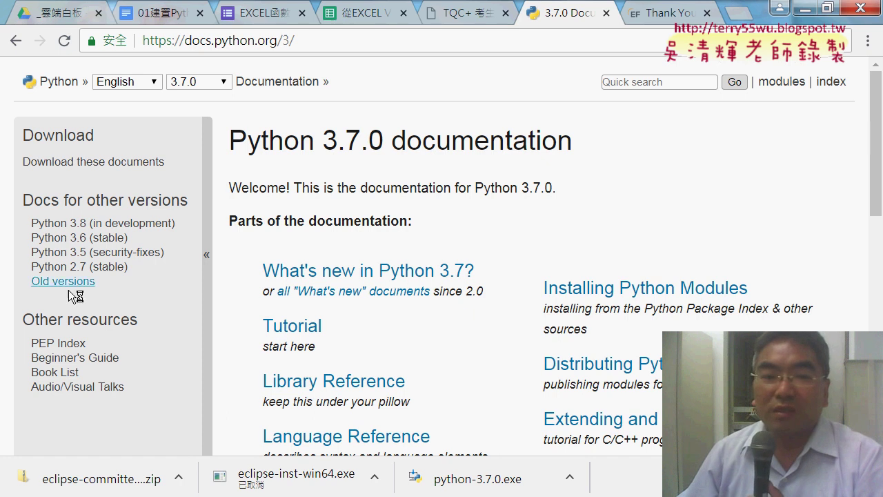
pyautogui.scroll(-3, 540, 227)
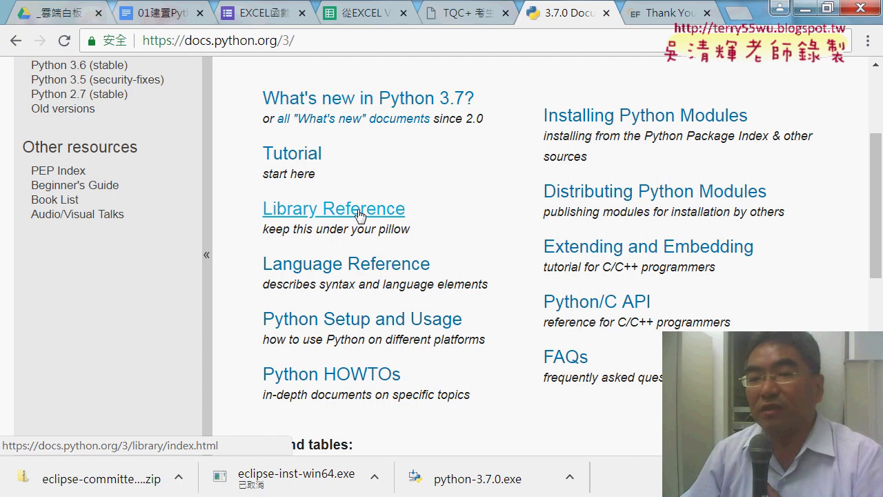
pyautogui.scroll(3, 434, 227)
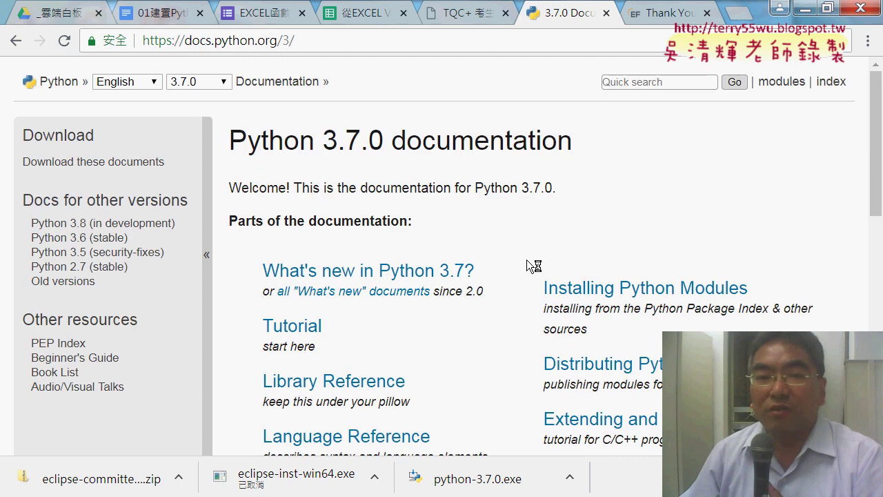
pyautogui.click(134, 82)
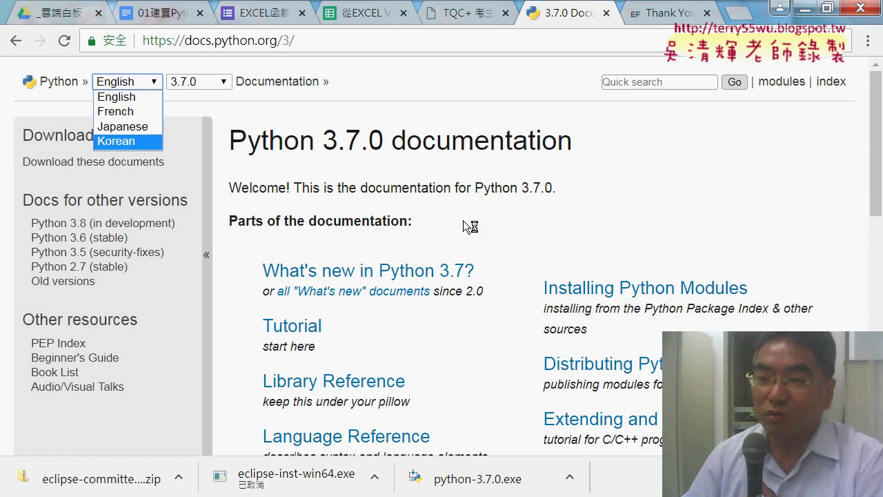
# Keep English, browse the Library Reference contents, then go back to the python.org home page
pyautogui.click(796, 200)
pyautogui.scroll(-3, 414, 119)
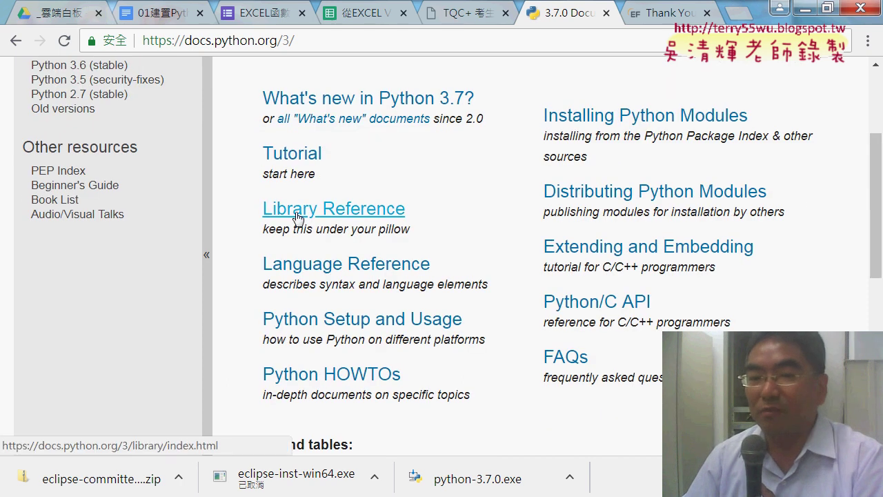
pyautogui.moveTo(421, 215); pyautogui.dragTo(263, 215)
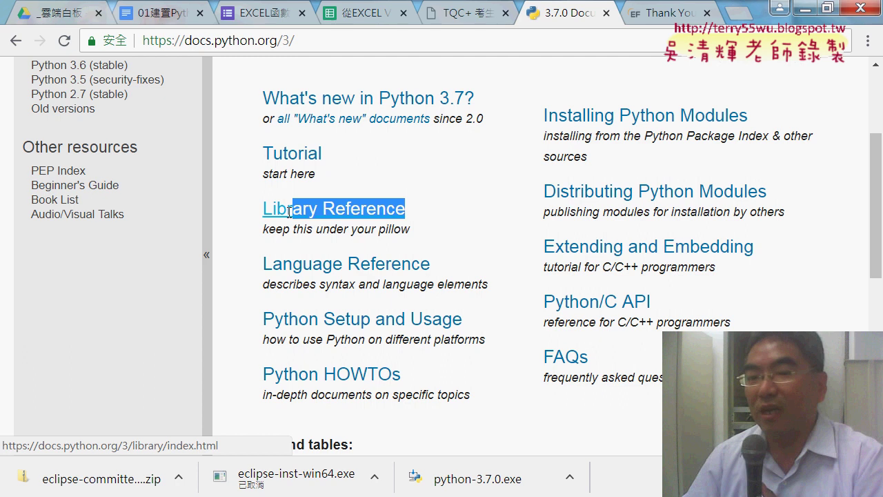
pyautogui.click(331, 214)
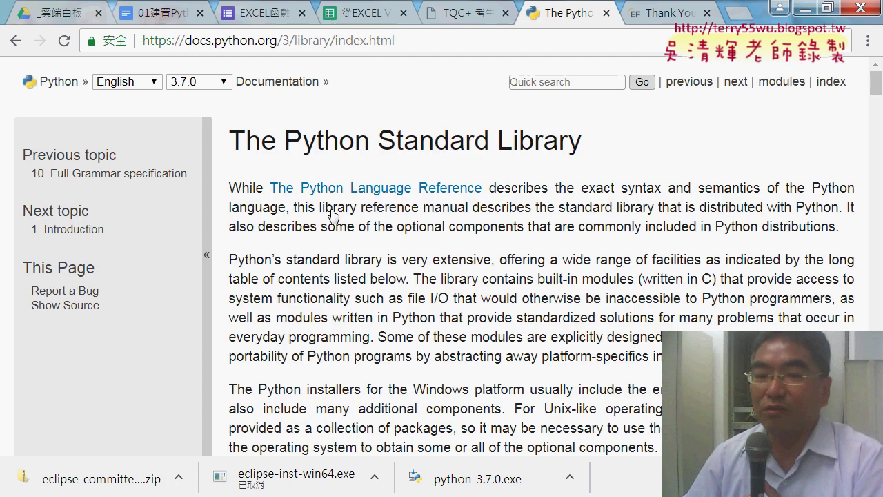
pyautogui.scroll(-4, 331, 215)
pyautogui.scroll(-5, 414, 216)
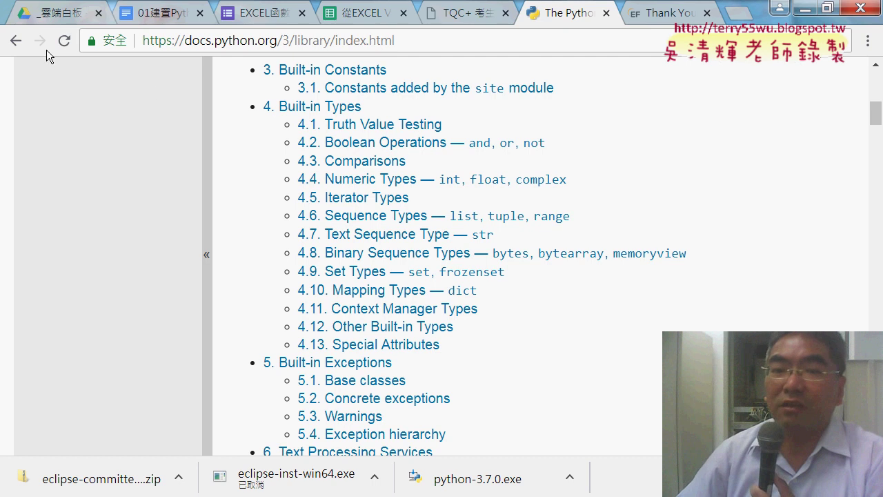
pyautogui.click(19, 42)
pyautogui.click(17, 41)
pyautogui.moveTo(164, 181)
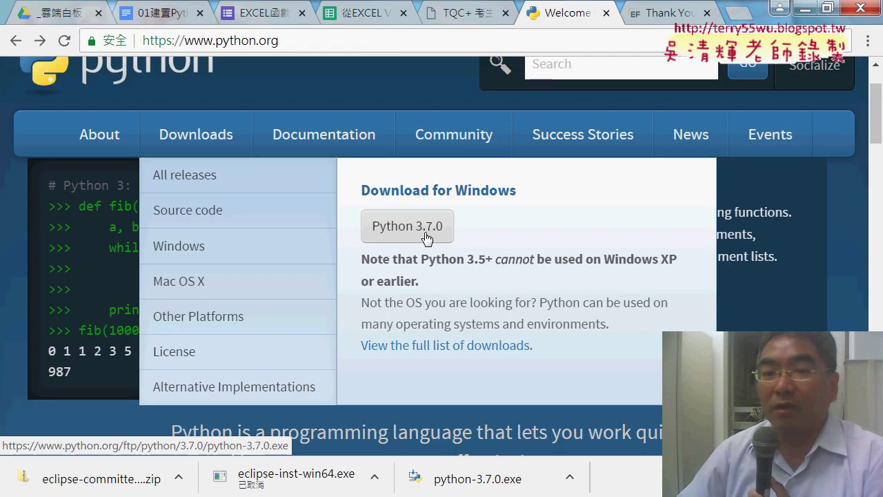
pyautogui.moveTo(334, 144)
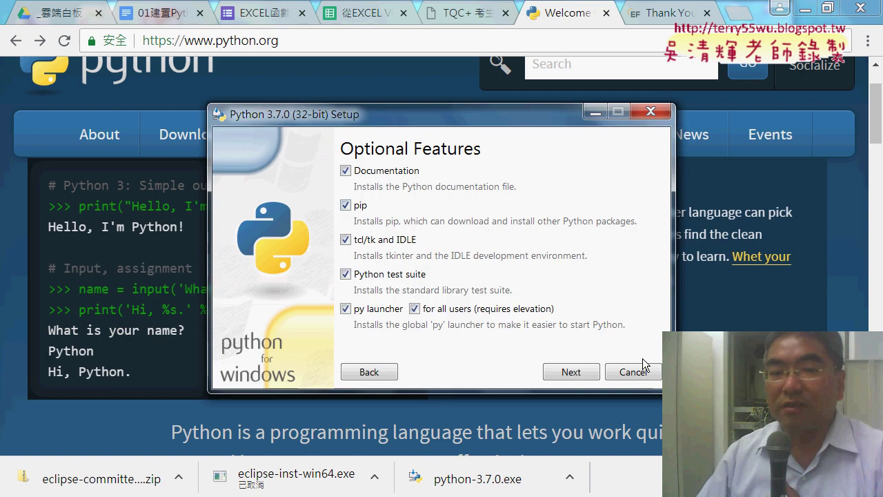
# Reach the Advanced Options page of the customized installation
pyautogui.click(578, 375)
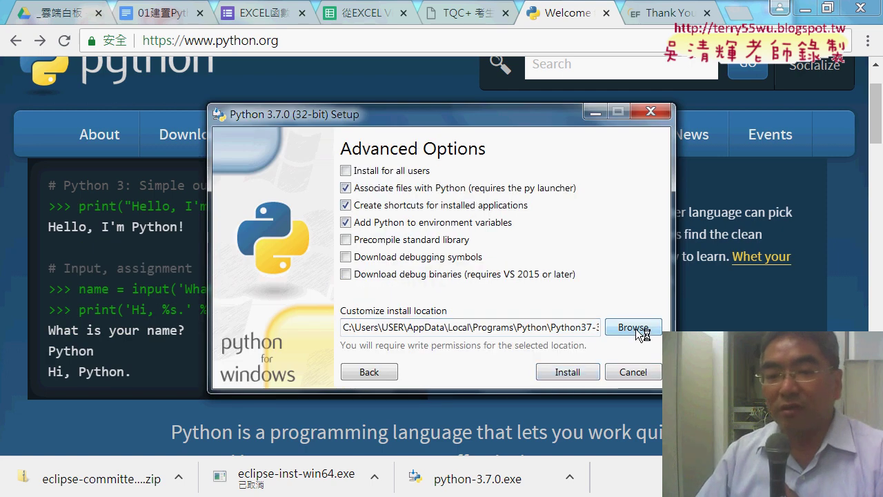
pyautogui.click(368, 373)
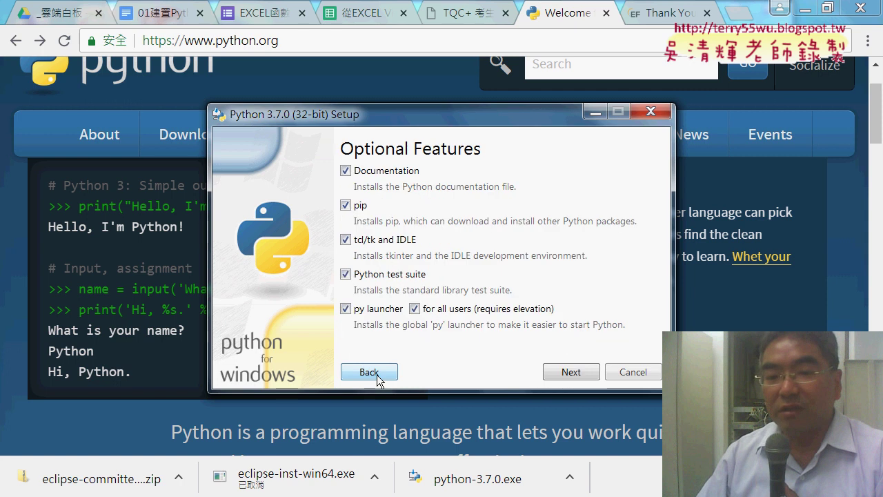
pyautogui.click(378, 376)
pyautogui.click(427, 310)
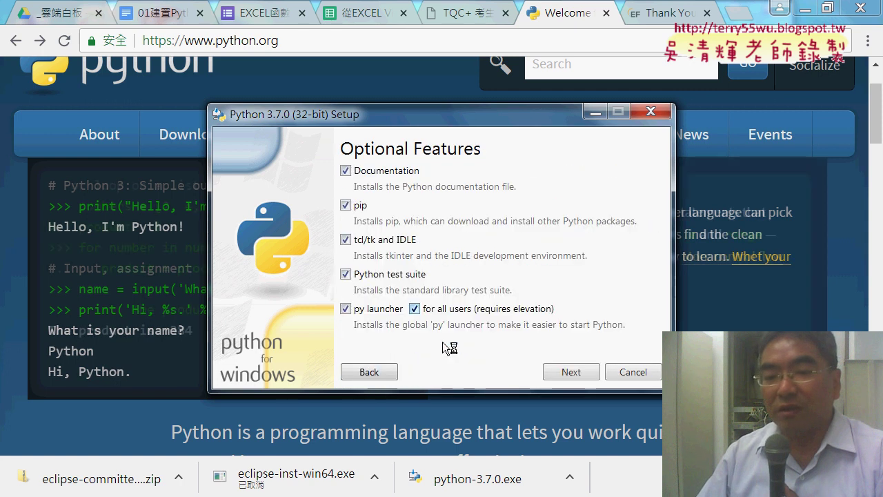
pyautogui.click(563, 372)
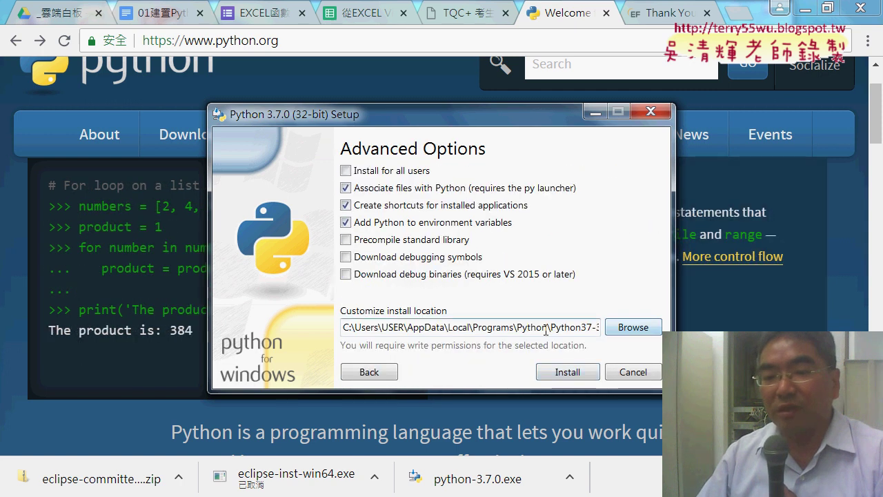
# Change the custom install location to D:\Python37-32
pyautogui.moveTo(553, 329); pyautogui.dragTo(374, 328)
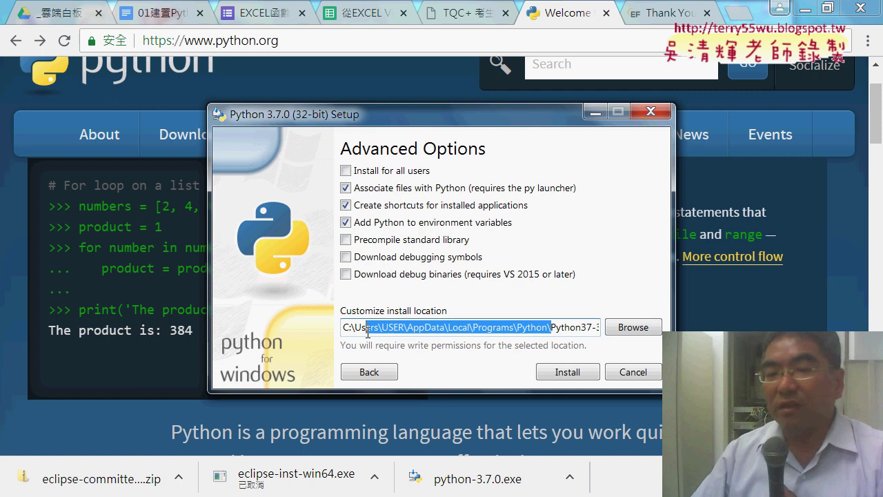
pyautogui.press('Delete')
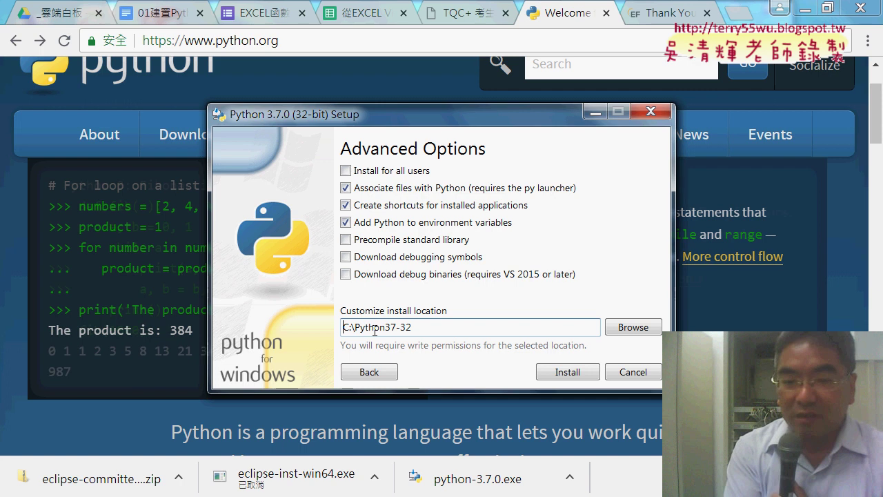
pyautogui.press('BackSpace')
pyautogui.press('BackSpace')
pyautogui.press('BackSpace')
pyautogui.write('D:\\')
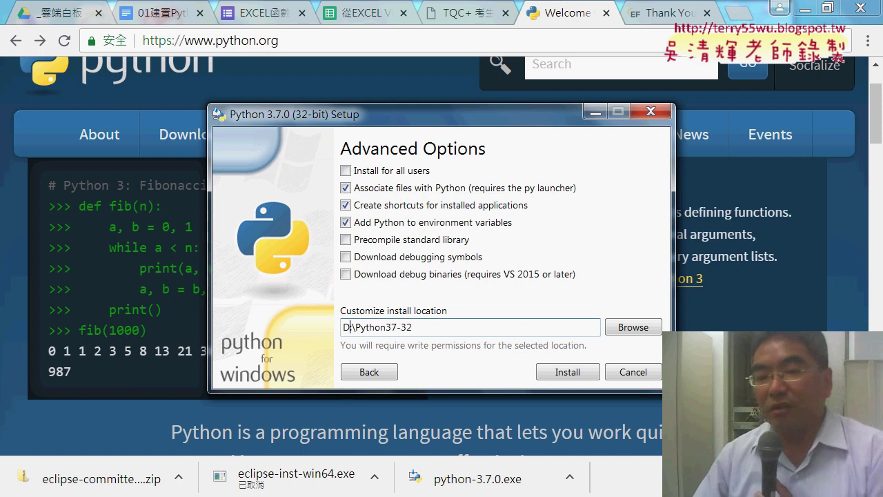
pyautogui.doubleClick(409, 321)
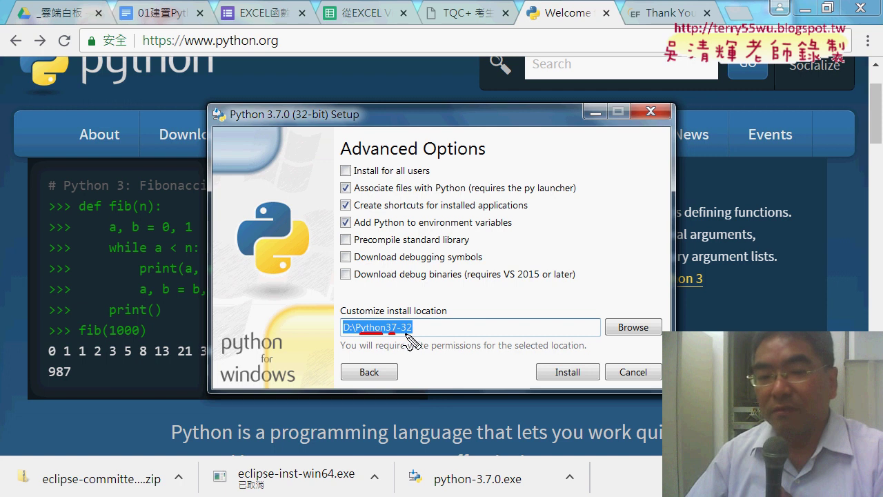
pyautogui.moveTo(400, 335); pyautogui.dragTo(421, 335)
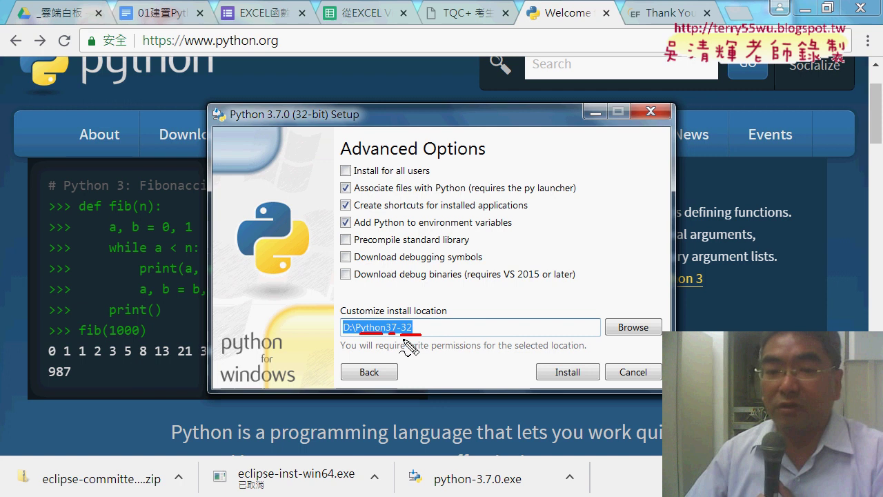
pyautogui.moveTo(348, 342); pyautogui.dragTo(417, 353)
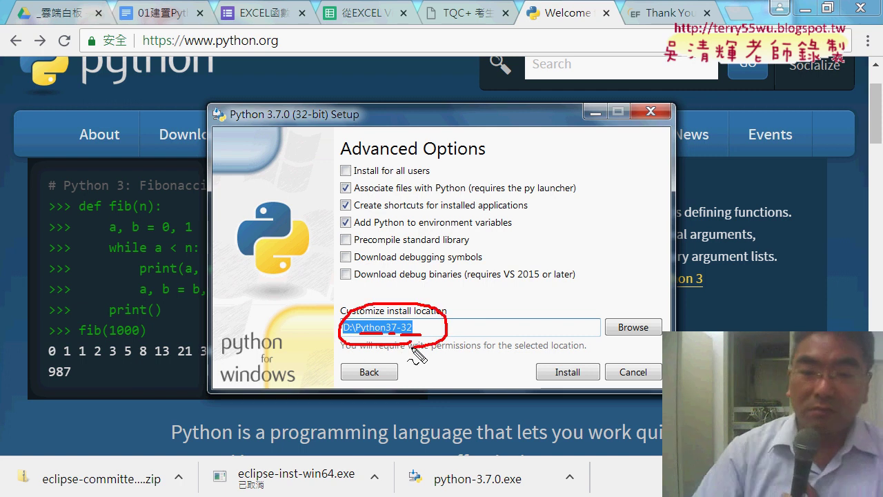
pyautogui.press('Escape')
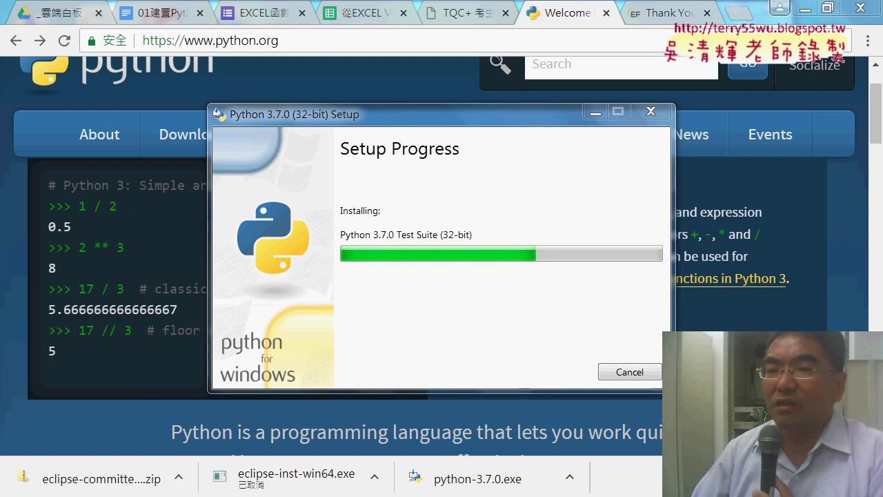
# Switch Chrome to the Eclipse 'Thank you for downloading' tab
pyautogui.click(666, 15)
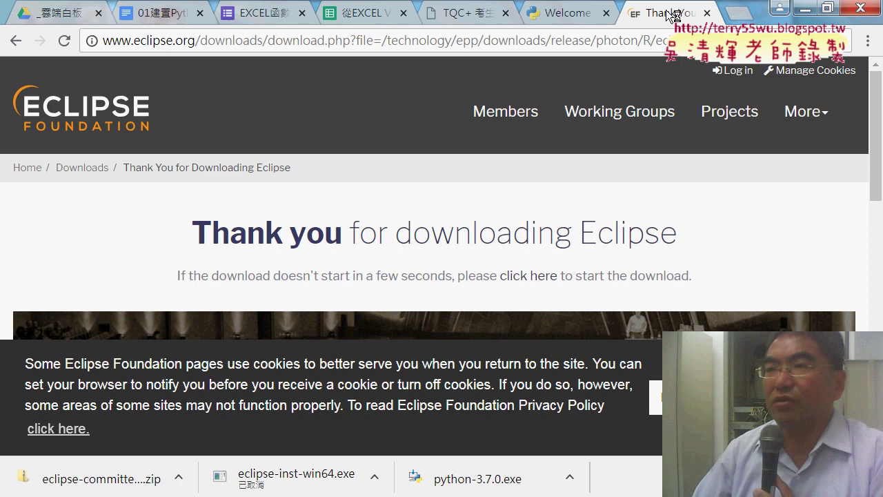
# Search Google for 'spyder' in a new tab and scroll through the results
pyautogui.click(737, 17)
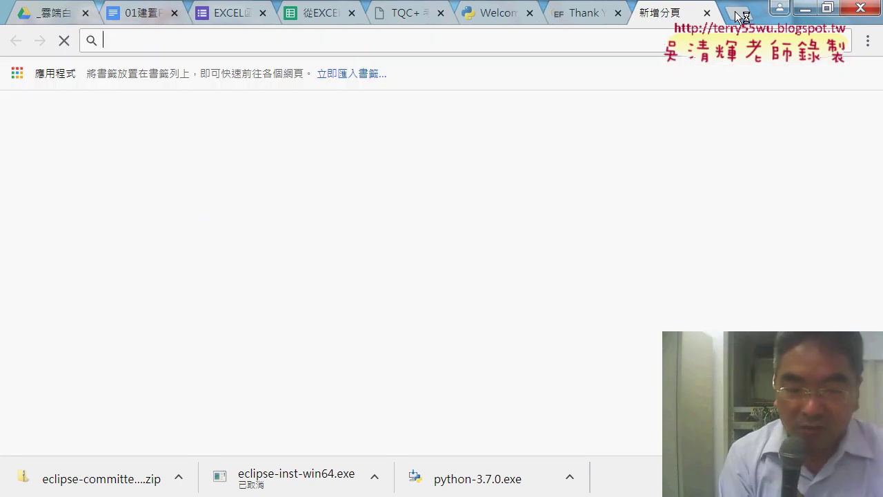
pyautogui.write('s')
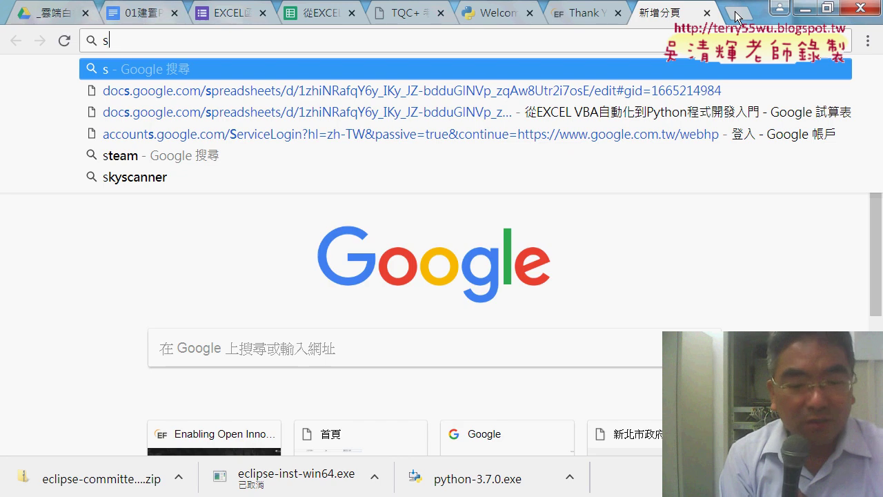
pyautogui.write('p')
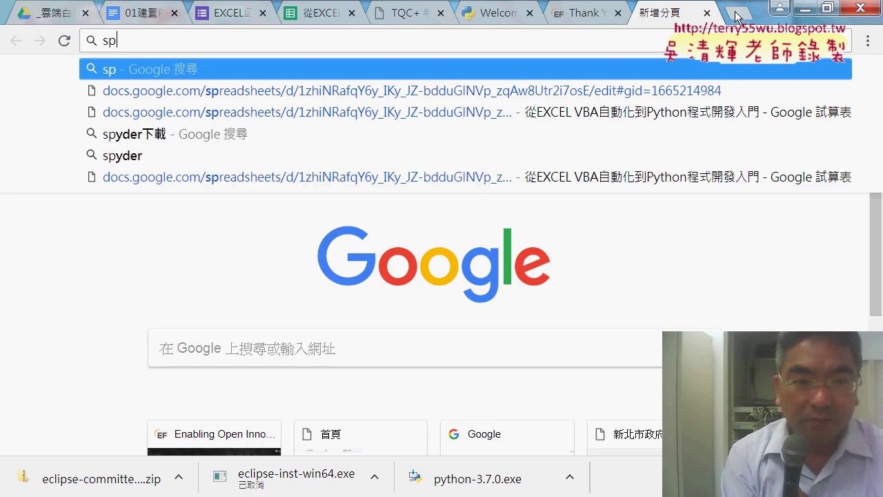
pyautogui.write('yder')
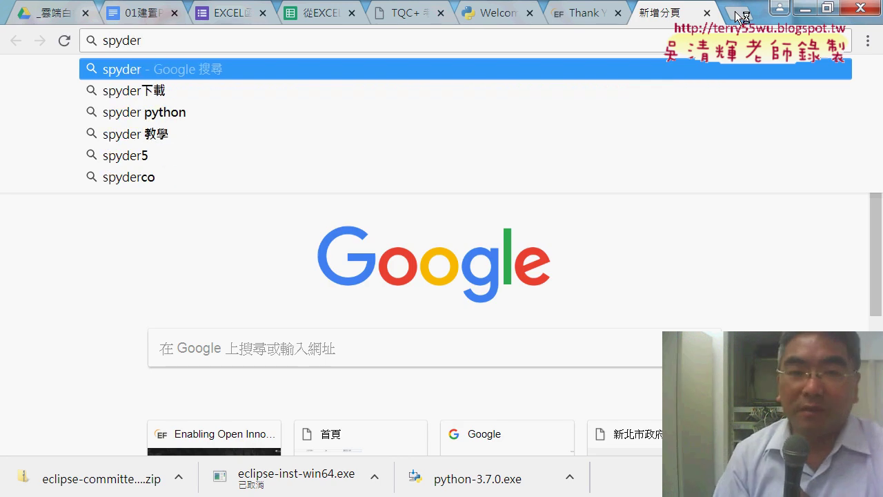
pyautogui.press('Return')
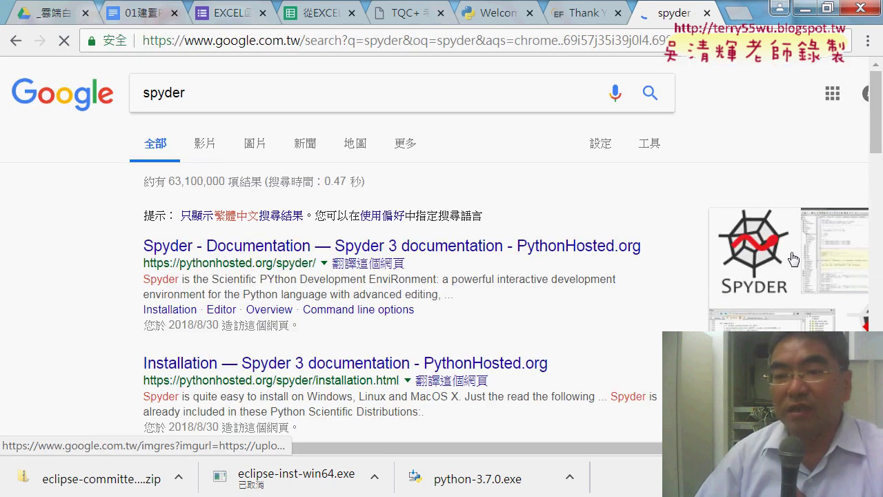
pyautogui.scroll(-2, 724, 238)
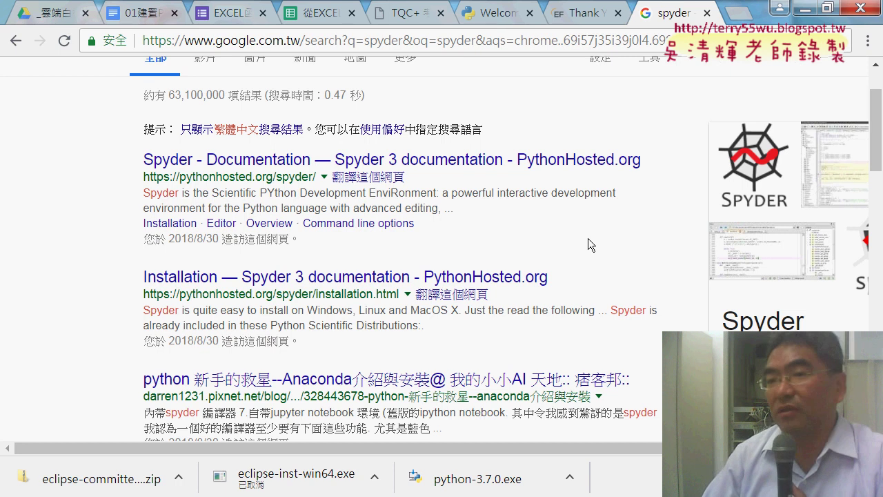
pyautogui.click(654, 40)
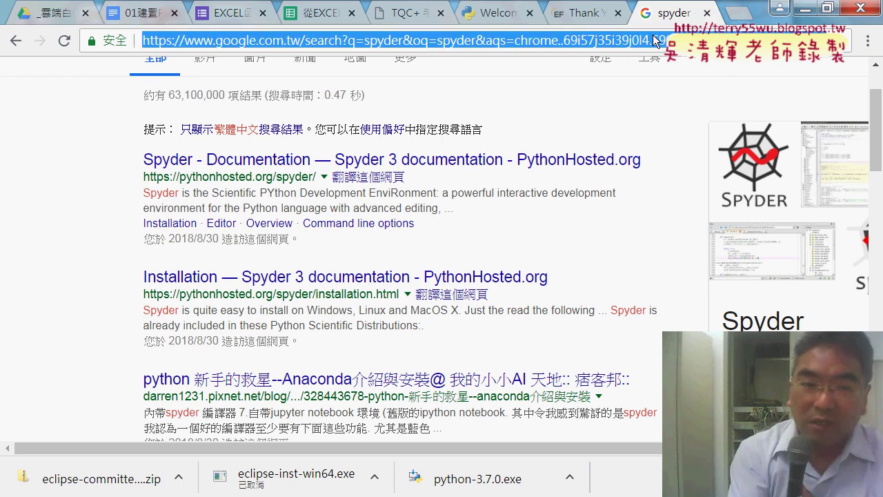
pyautogui.write('ww')
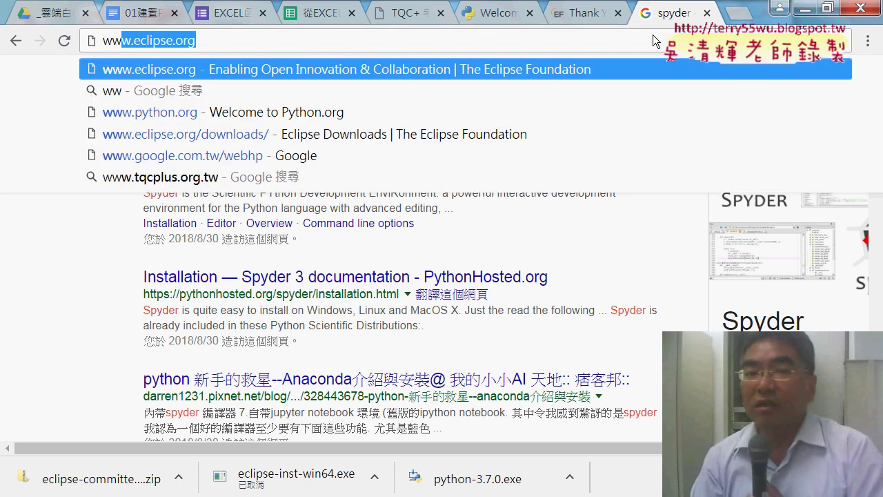
pyautogui.press('End')
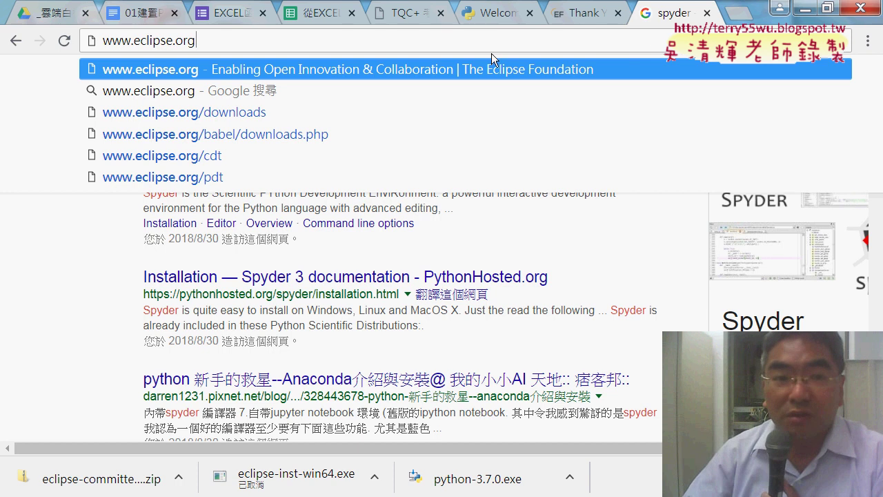
pyautogui.moveTo(133, 41); pyautogui.dragTo(89, 41)
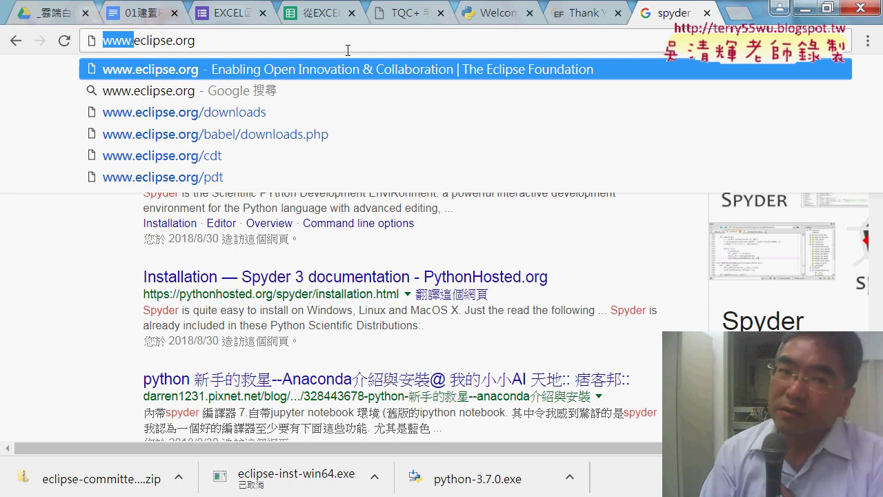
pyautogui.press('Delete')
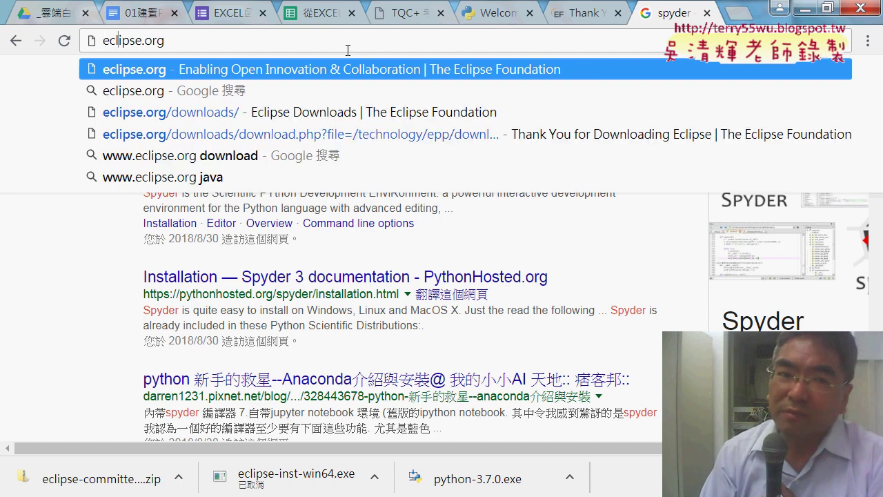
pyautogui.press('Delete')
pyautogui.press('Delete')
pyautogui.press('Delete')
pyautogui.press('Delete')
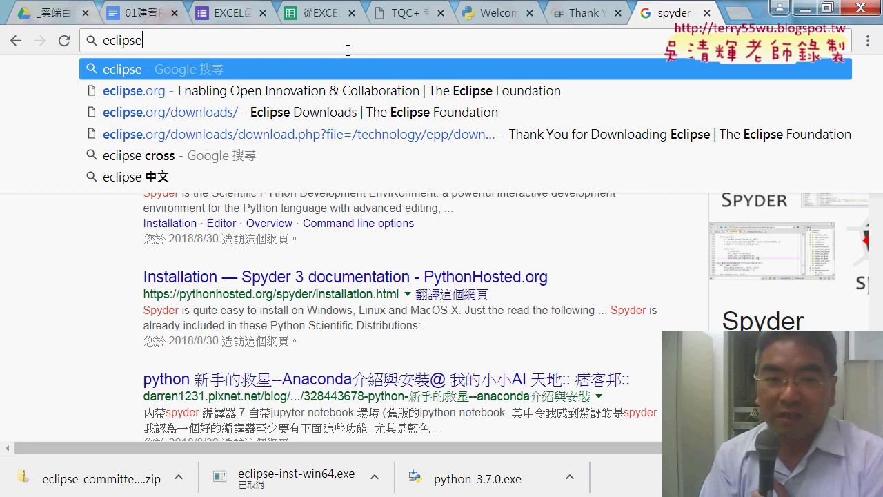
pyautogui.press('Return')
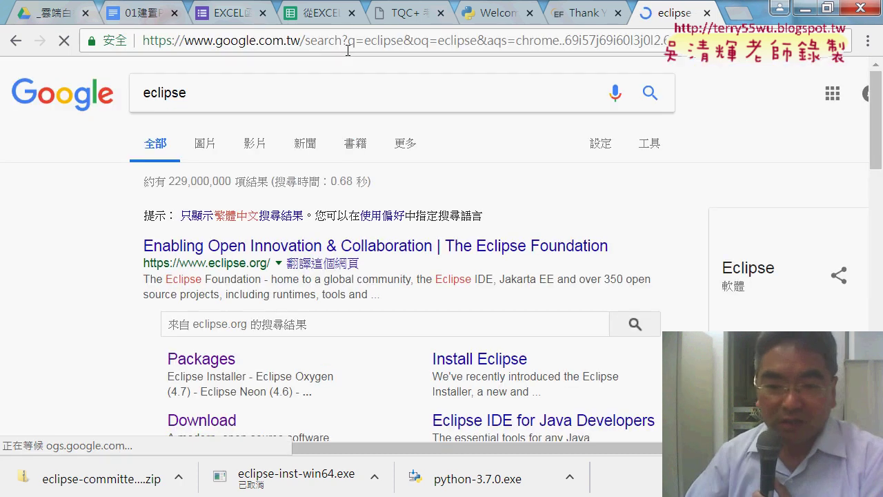
pyautogui.scroll(-3, 585, 233)
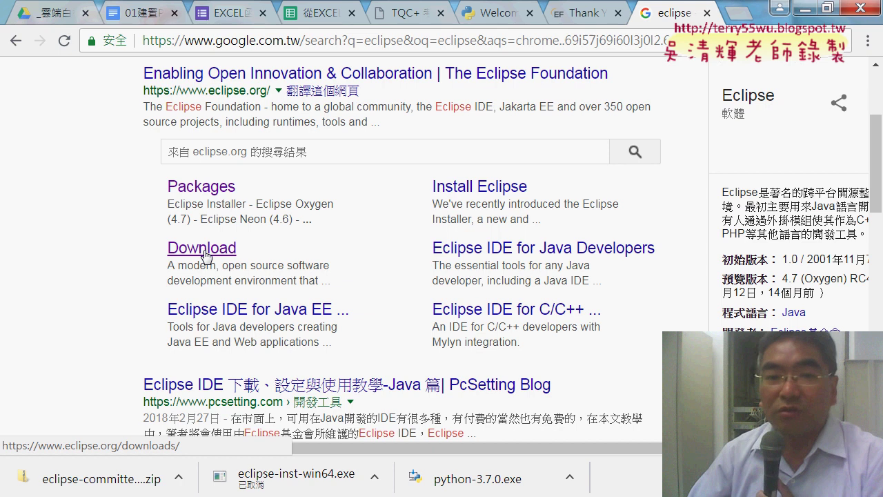
pyautogui.scroll(3, 239, 207)
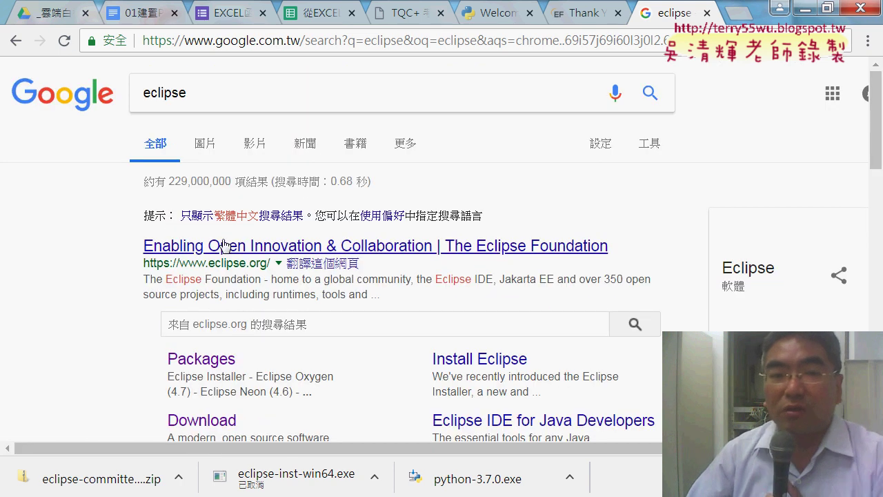
pyautogui.click(222, 41)
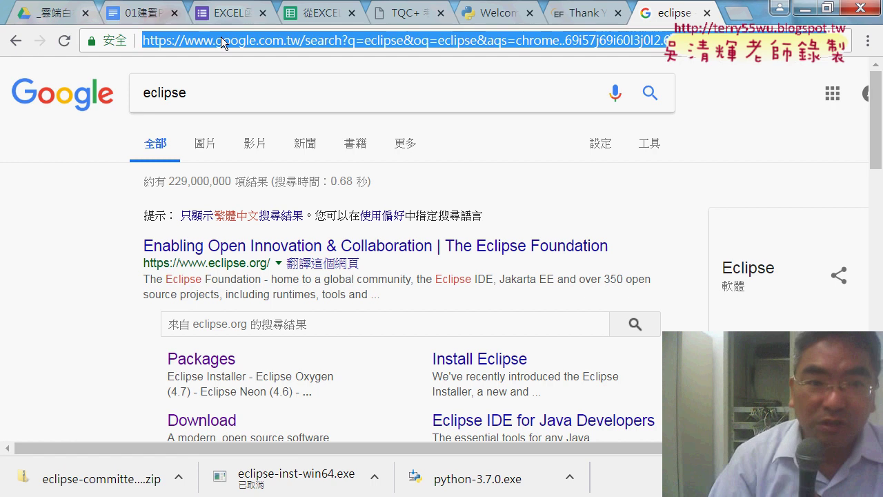
pyautogui.write('www')
pyautogui.press('End')
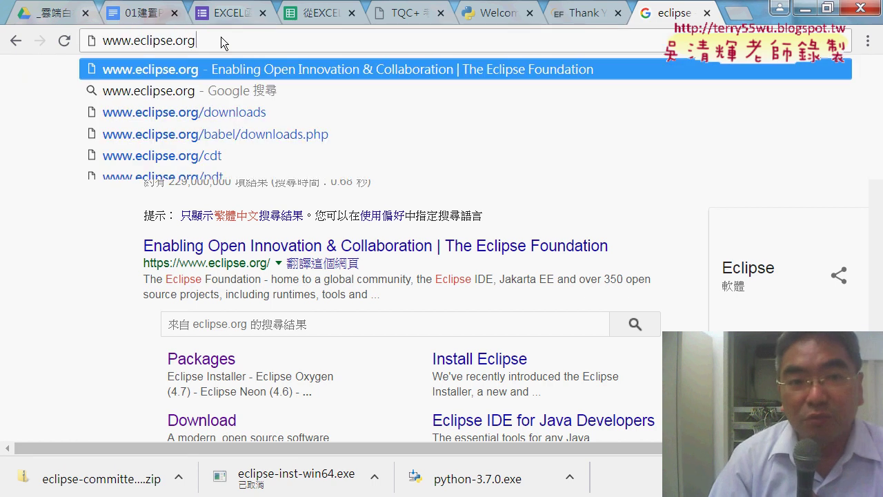
pyautogui.press('BackSpace')
pyautogui.press('BackSpace')
pyautogui.press('BackSpace')
pyautogui.press('BackSpace')
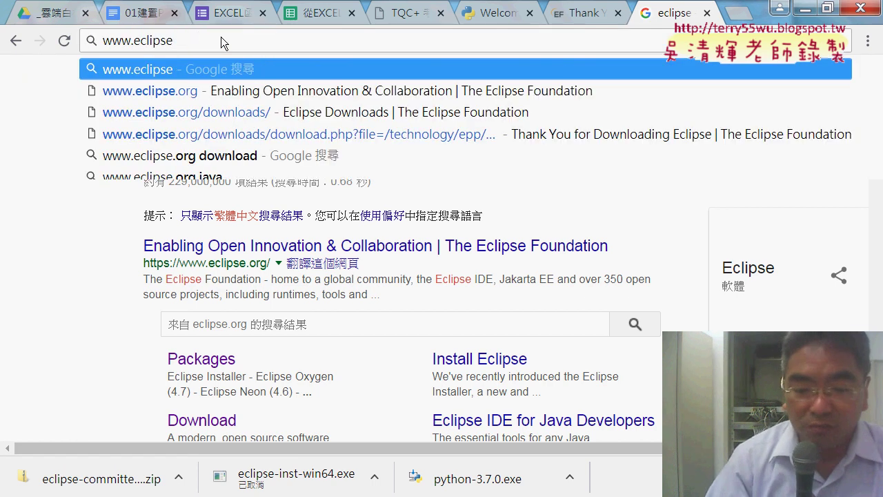
pyautogui.write('.org')
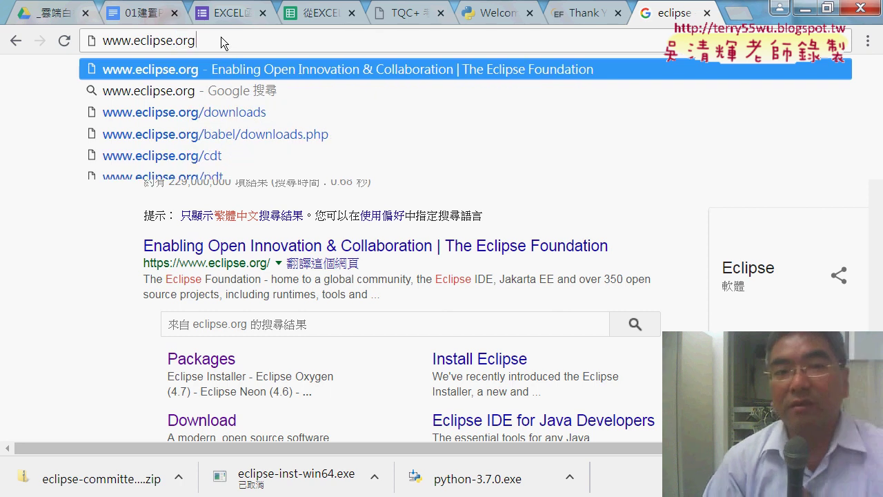
pyautogui.press('Return')
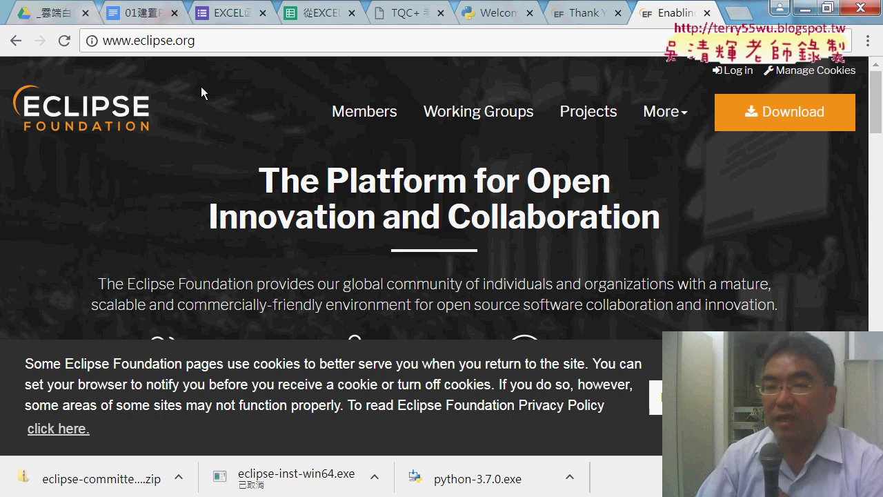
# Open the Eclipse downloads page and scroll to the Get Eclipse PHOTON section
pyautogui.click(785, 114)
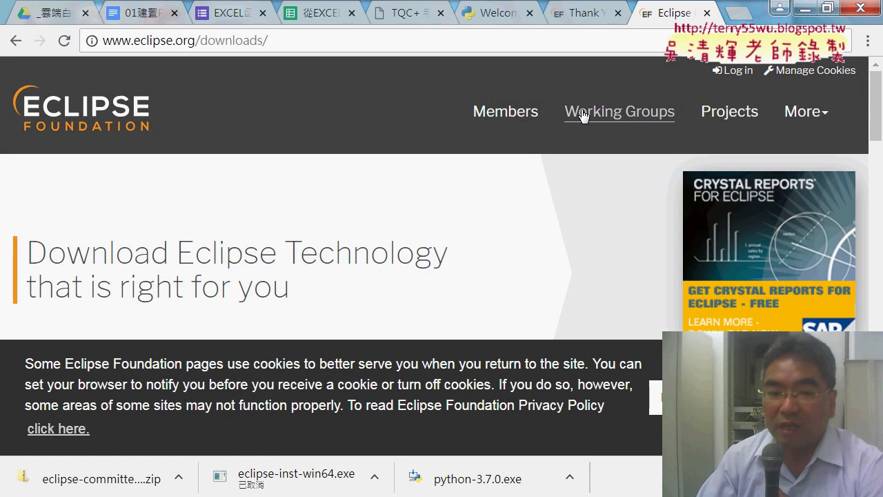
pyautogui.scroll(-1, 313, 112)
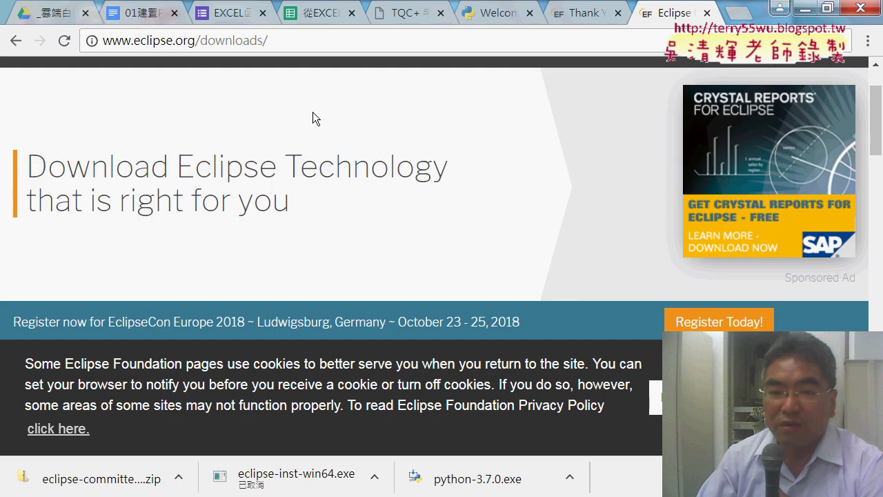
pyautogui.scroll(-3, 313, 113)
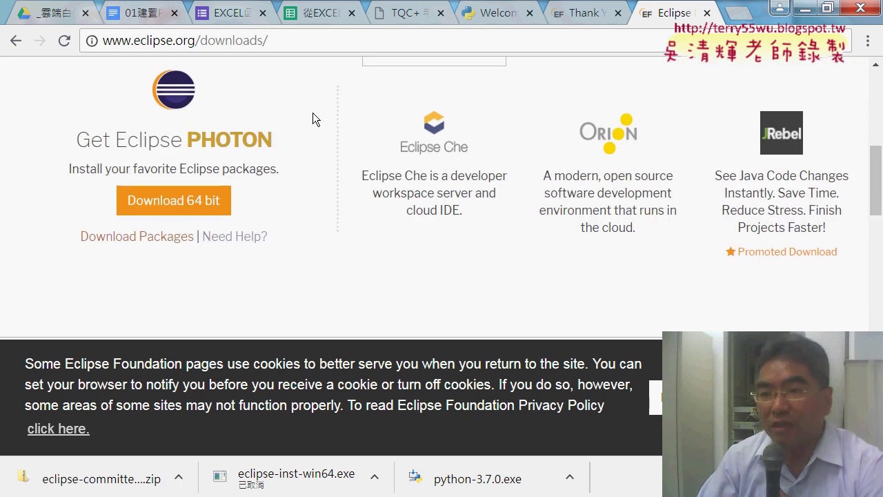
pyautogui.scroll(3, 313, 112)
pyautogui.scroll(-3, 426, 112)
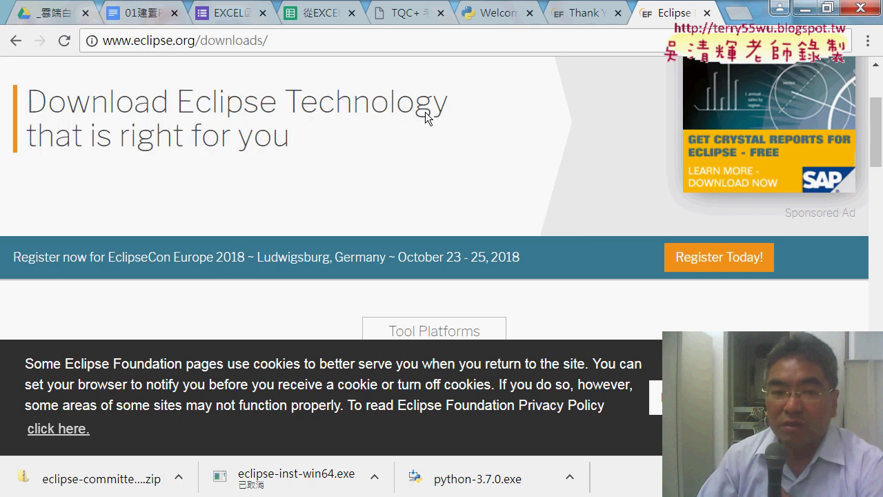
pyautogui.scroll(-4, 425, 111)
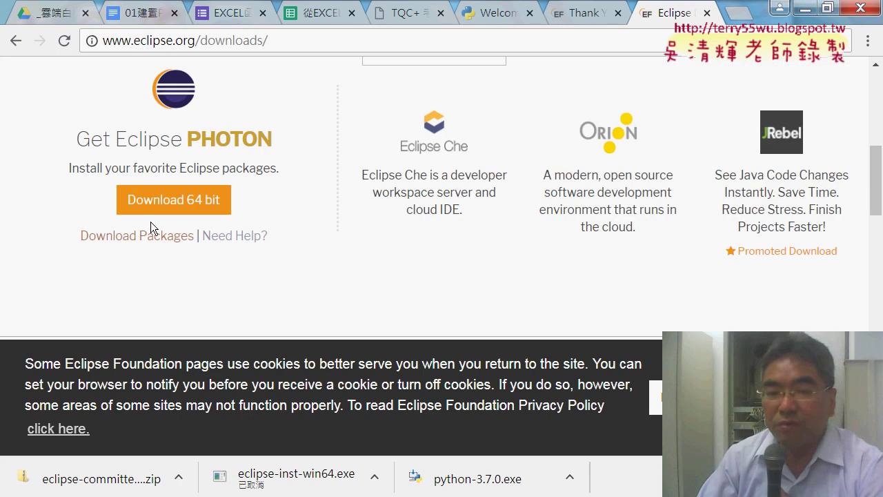
# Mark the 64-bit installer and Download Packages link in red, then open the packages list
pyautogui.click(193, 206)
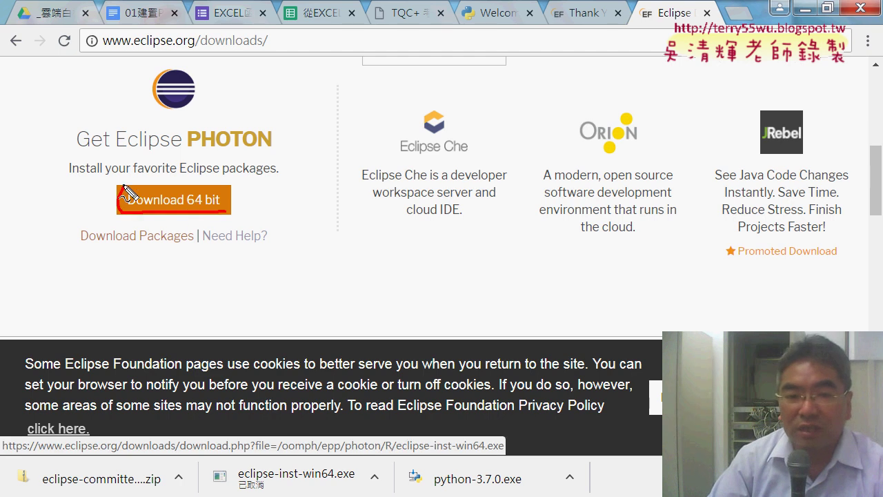
pyautogui.moveTo(392, 217); pyautogui.dragTo(255, 186)
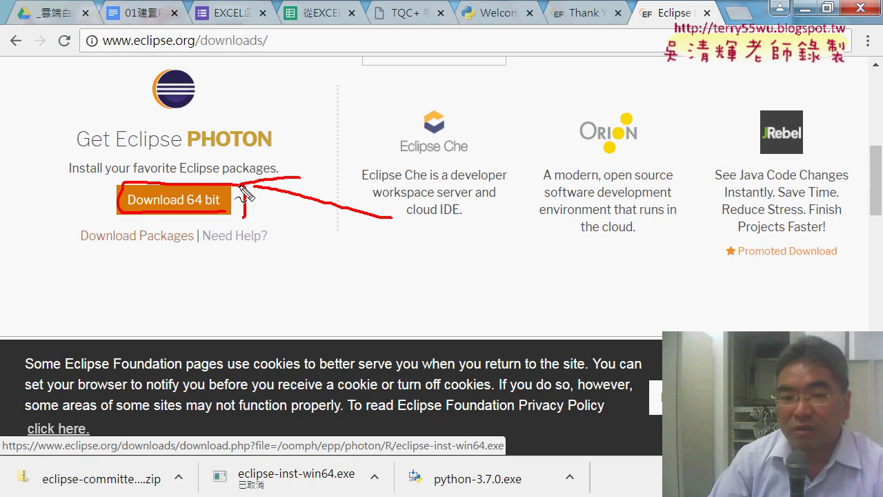
pyautogui.moveTo(330, 319); pyautogui.dragTo(174, 270)
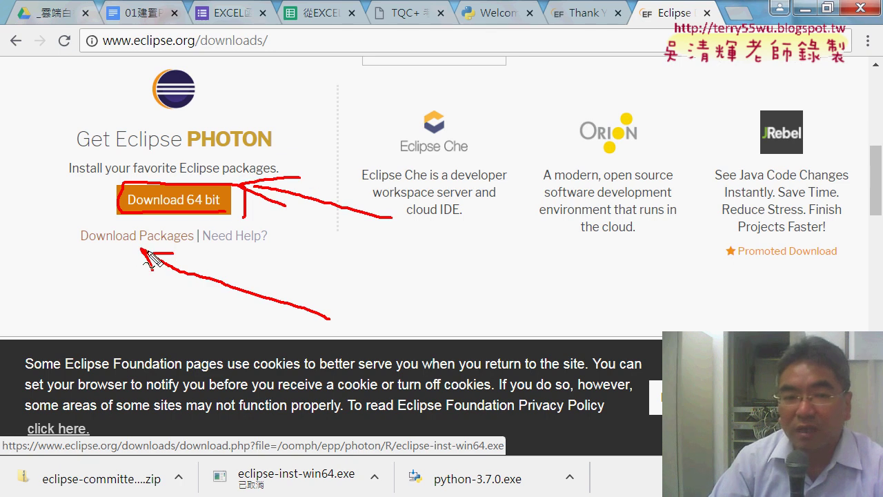
pyautogui.moveTo(148, 253); pyautogui.dragTo(102, 249)
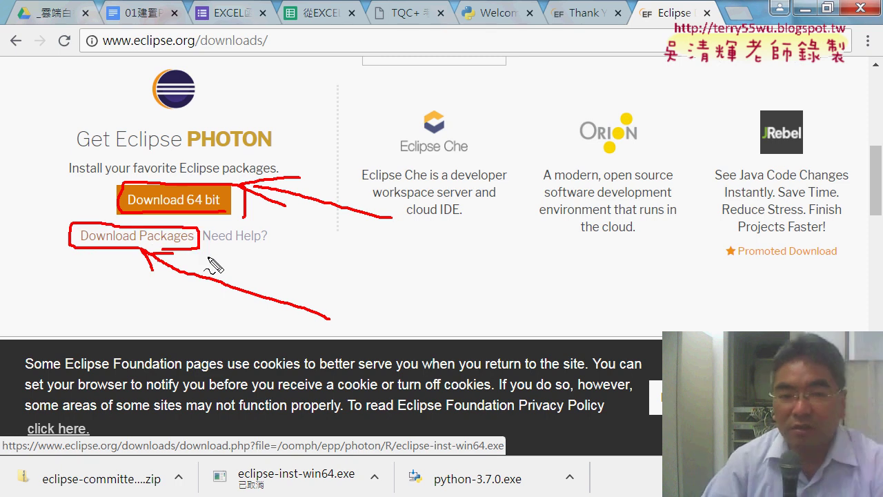
pyautogui.press('Escape')
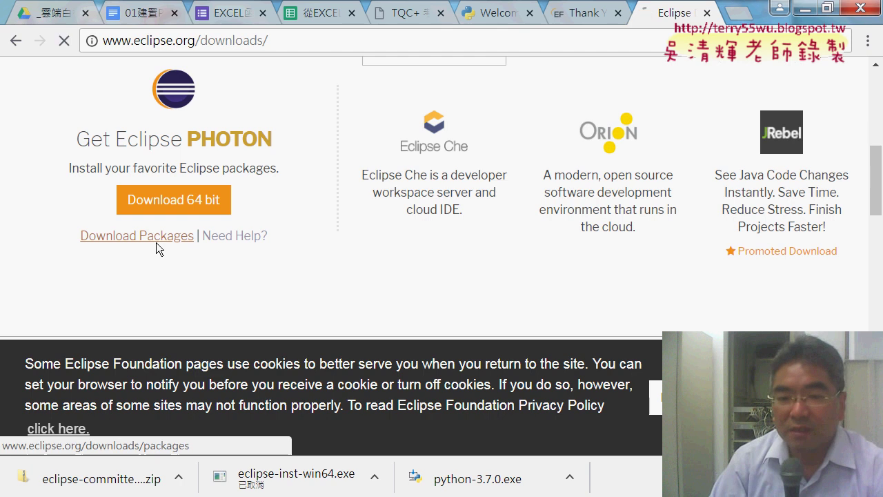
pyautogui.click(158, 247)
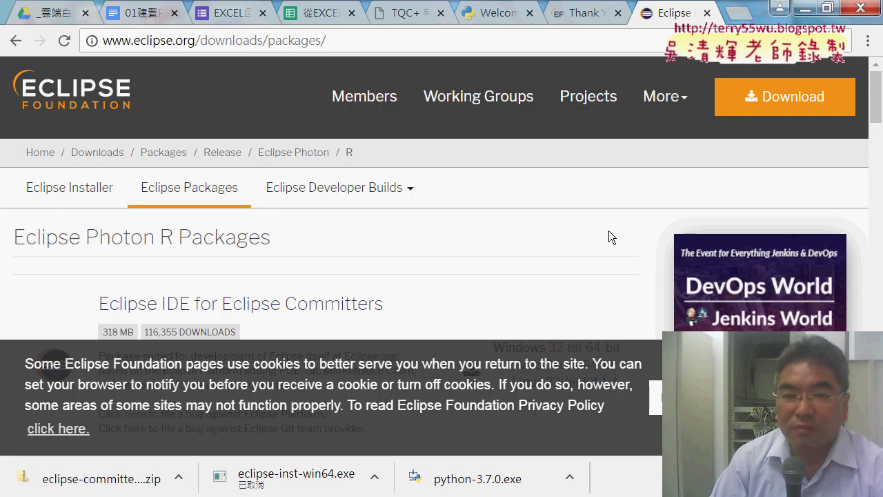
pyautogui.scroll(-3, 610, 234)
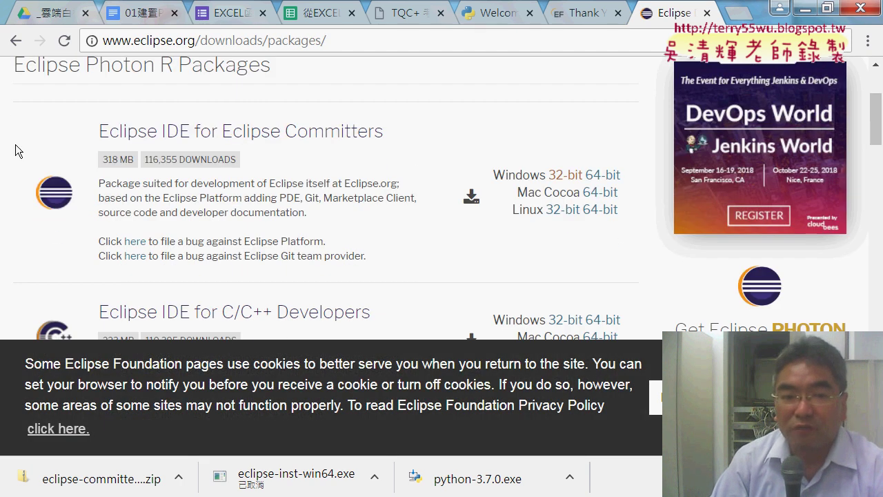
pyautogui.scroll(-1, 418, 171)
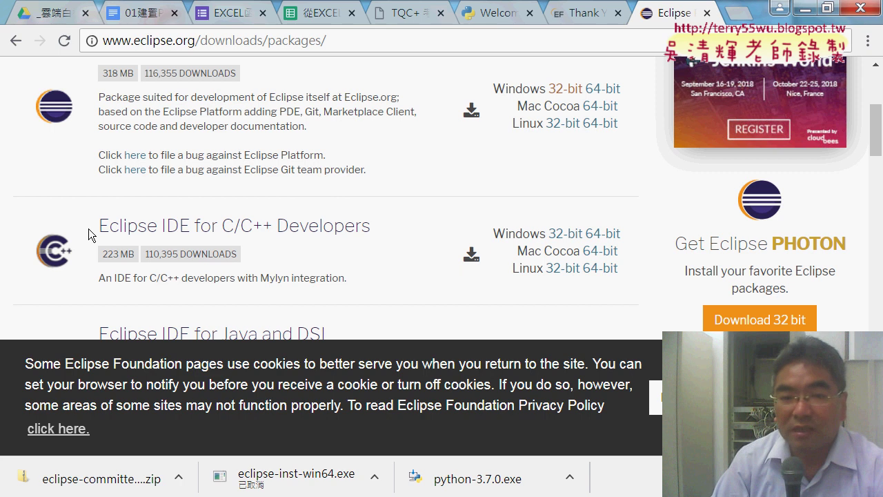
pyautogui.moveTo(90, 228); pyautogui.dragTo(372, 227)
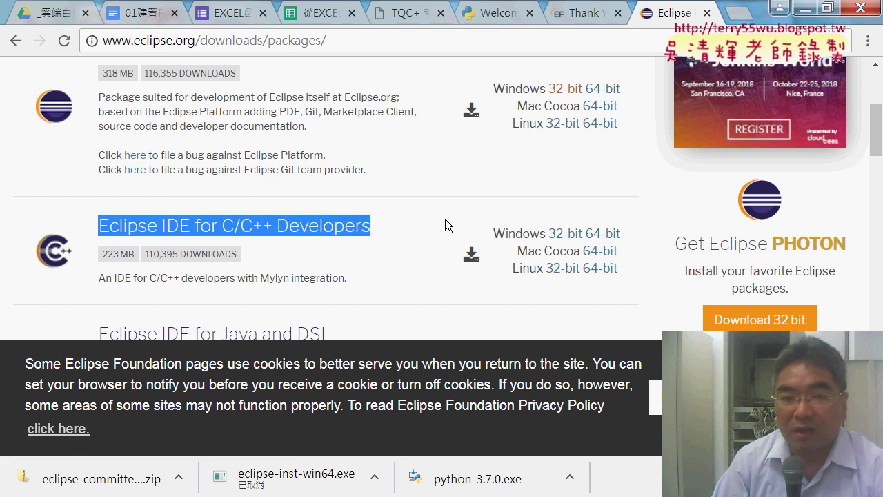
pyautogui.scroll(-3, 445, 219)
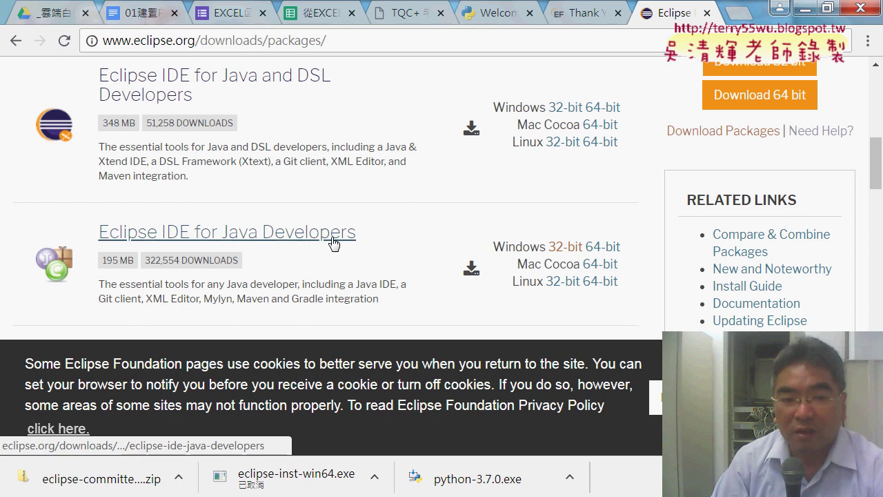
pyautogui.moveTo(356, 232); pyautogui.dragTo(99, 231)
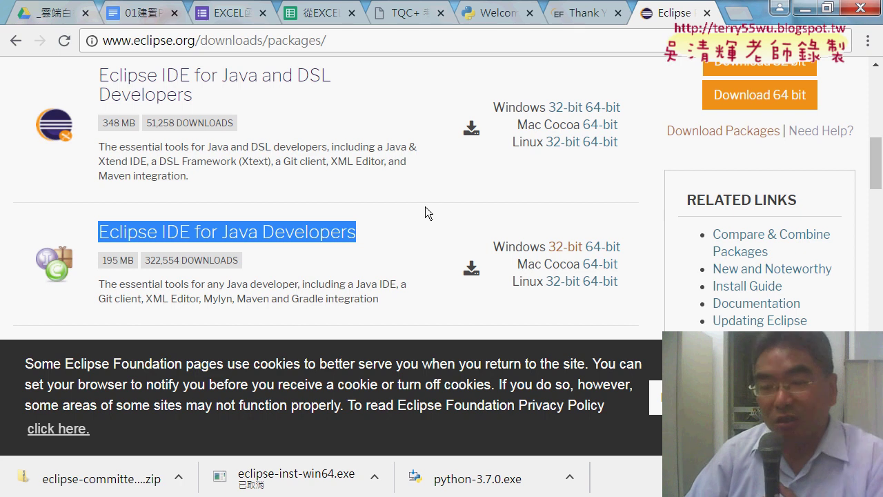
pyautogui.scroll(-4, 426, 210)
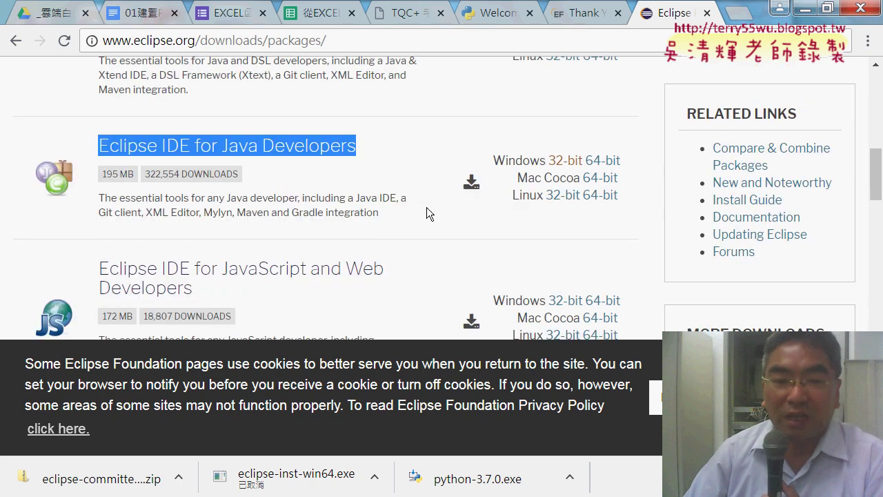
pyautogui.scroll(-3, 427, 213)
pyautogui.scroll(-1, 427, 213)
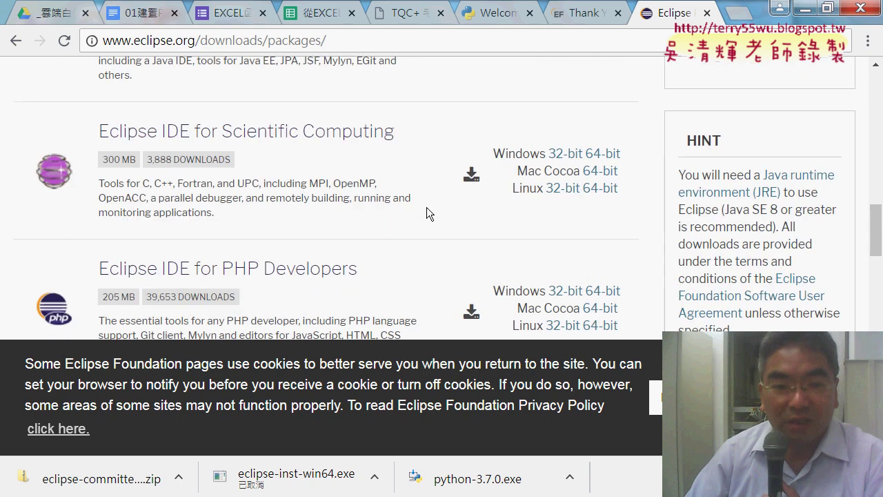
pyautogui.scroll(-3, 426, 212)
pyautogui.scroll(1, 426, 207)
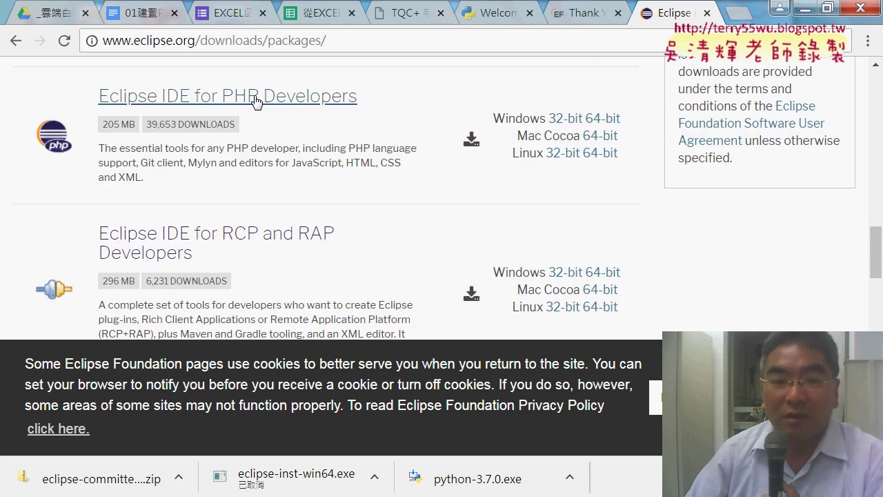
pyautogui.scroll(-3, 485, 245)
pyautogui.scroll(-2, 485, 245)
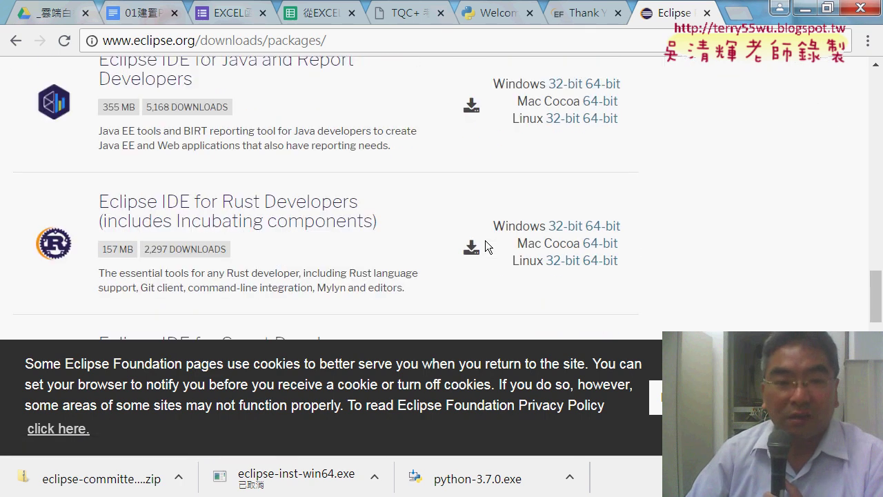
pyautogui.scroll(-3, 485, 245)
pyautogui.scroll(-2, 485, 245)
pyautogui.scroll(-1, 486, 241)
pyautogui.scroll(-1, 486, 241)
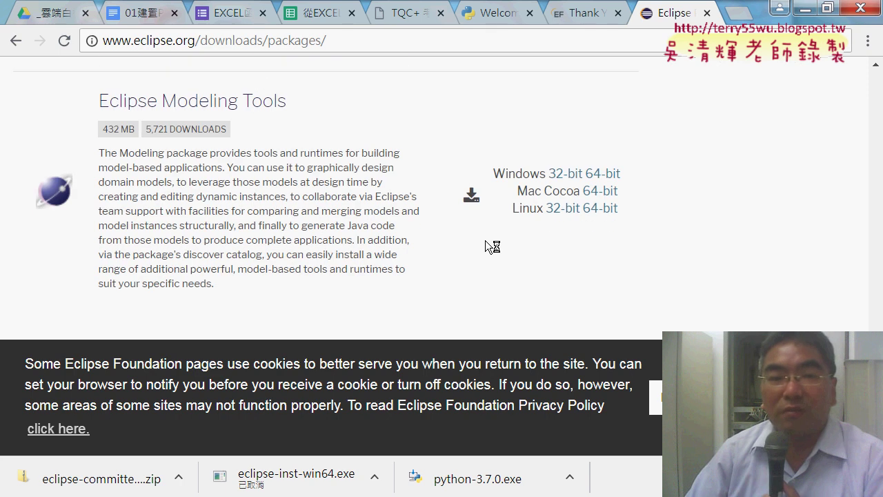
pyautogui.scroll(2, 487, 242)
pyautogui.scroll(3, 486, 241)
pyautogui.scroll(3, 487, 241)
pyautogui.scroll(3, 485, 240)
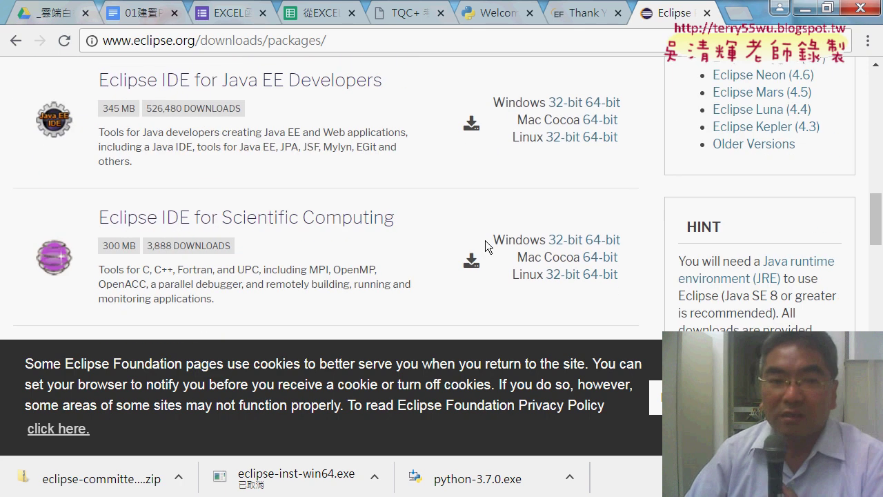
pyautogui.scroll(2, 485, 240)
# Highlight the Eclipse IDE for Java Developers package title
pyautogui.scroll(2, 485, 240)
pyautogui.tripleClick(485, 240)
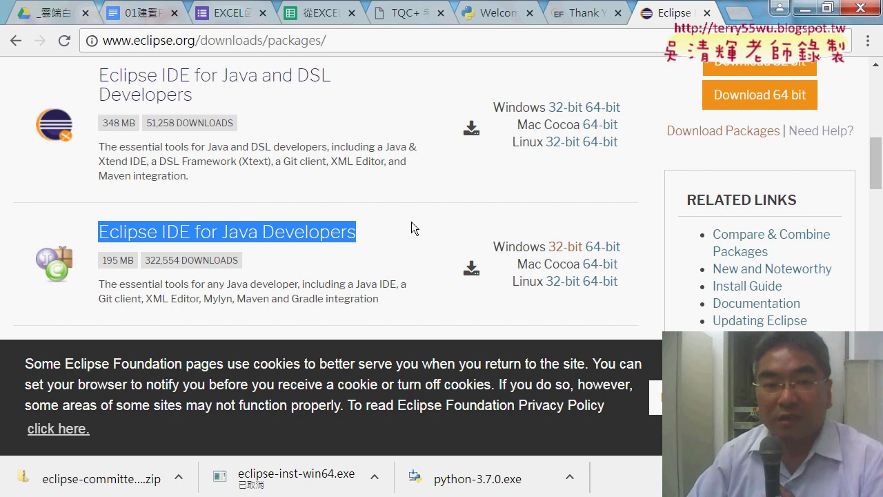
pyautogui.scroll(3, 306, 209)
pyautogui.scroll(-3, 325, 195)
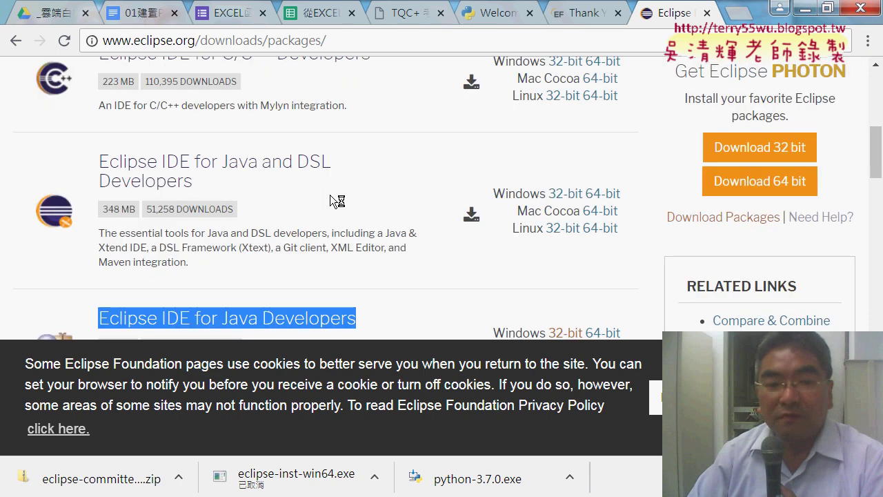
pyautogui.click(74, 196)
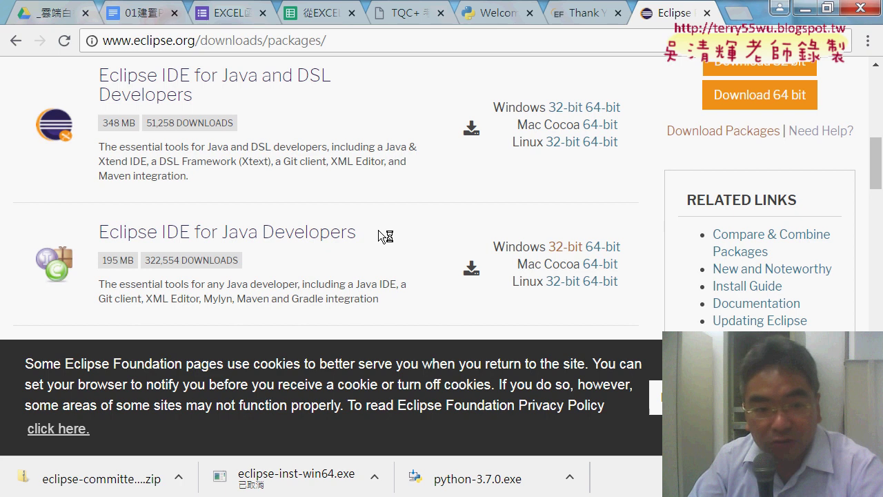
# Highlight its 195 MB size and Windows 32-bit link, then bring up the downloaded zip's options
pyautogui.moveTo(99, 261); pyautogui.dragTo(135, 262)
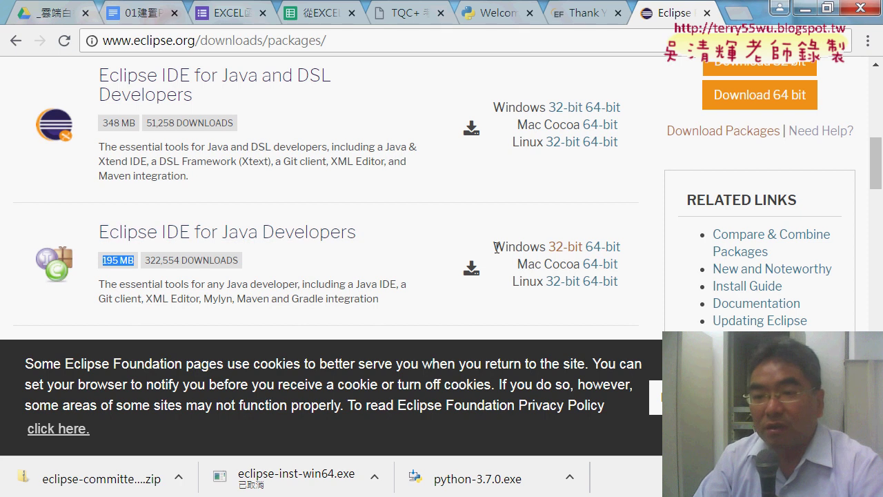
pyautogui.moveTo(496, 247); pyautogui.dragTo(550, 248)
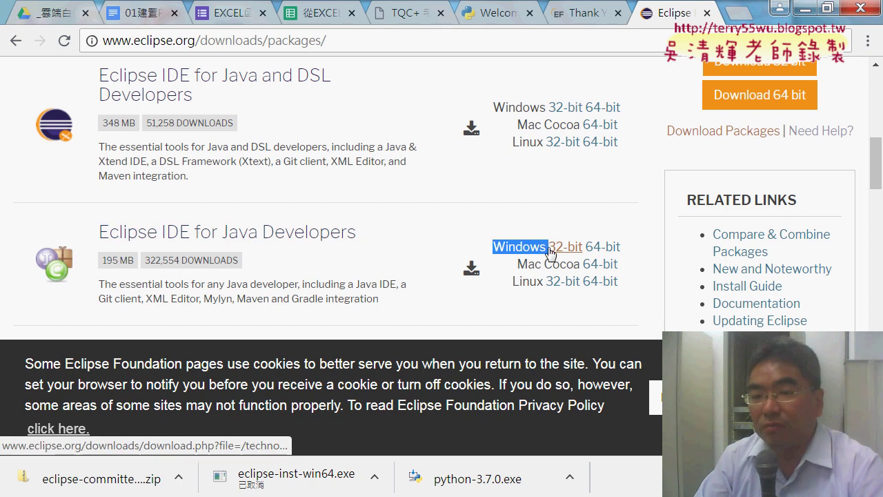
pyautogui.moveTo(547, 247); pyautogui.dragTo(582, 247)
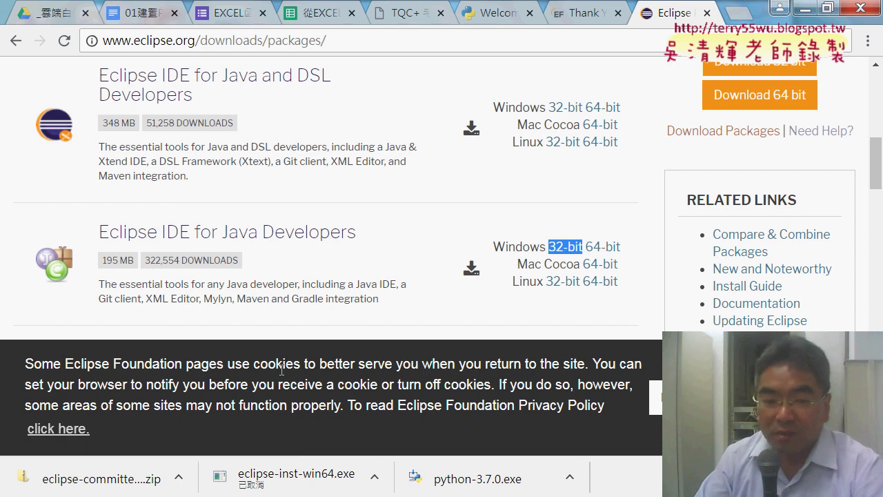
pyautogui.click(181, 479)
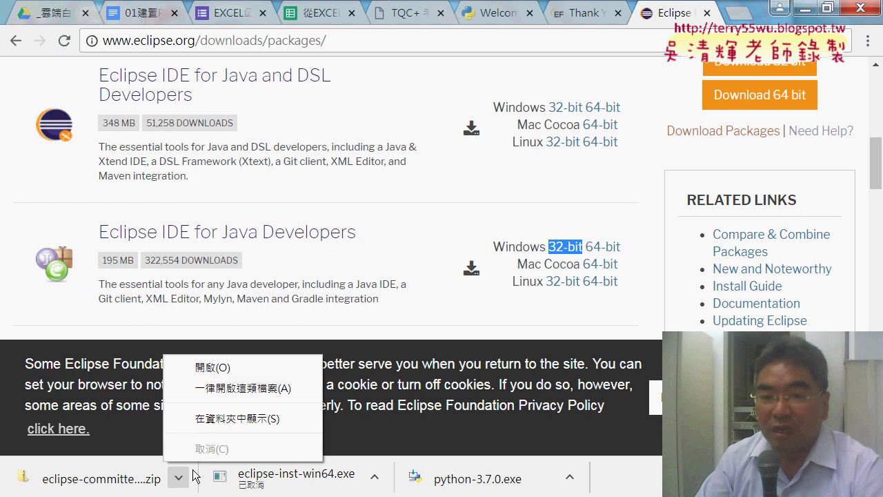
# Show eclipse-committers-photon-R-win32.zip in Downloads, widen the window, and mark its 325,339 KB size
pyautogui.click(234, 418)
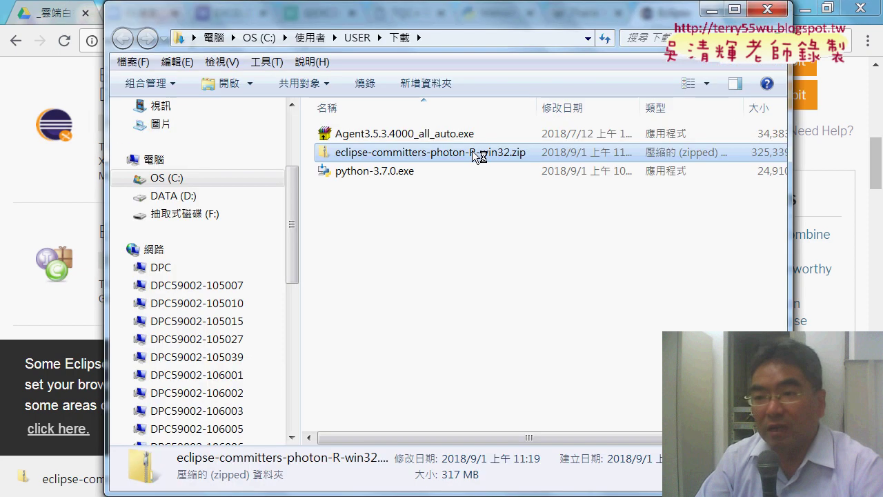
pyautogui.moveTo(792, 140); pyautogui.dragTo(861, 141)
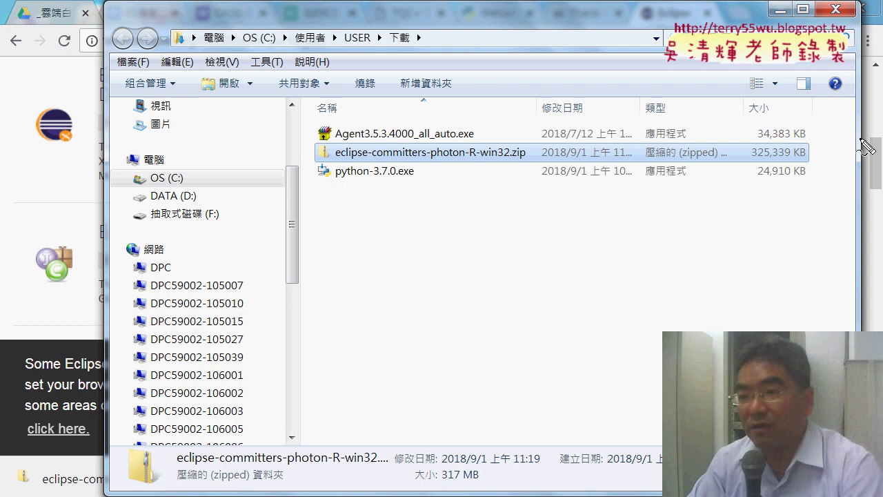
pyautogui.moveTo(807, 160); pyautogui.dragTo(797, 165)
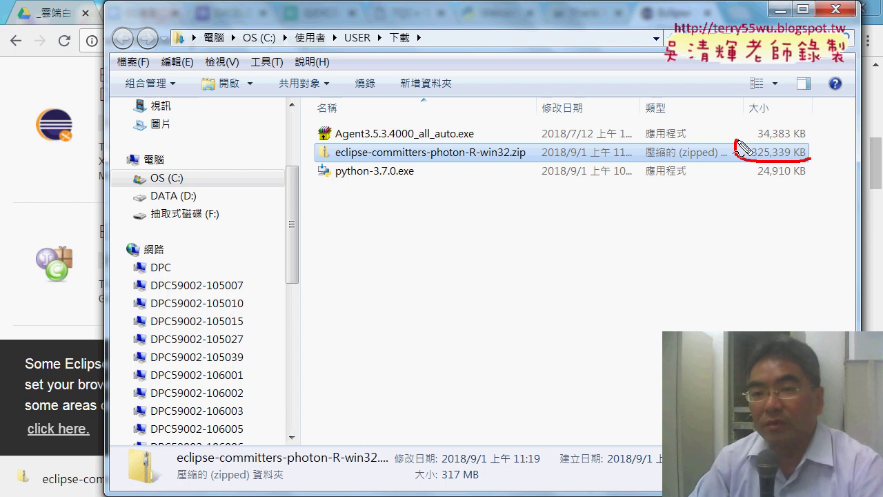
pyautogui.moveTo(515, 164); pyautogui.dragTo(319, 164)
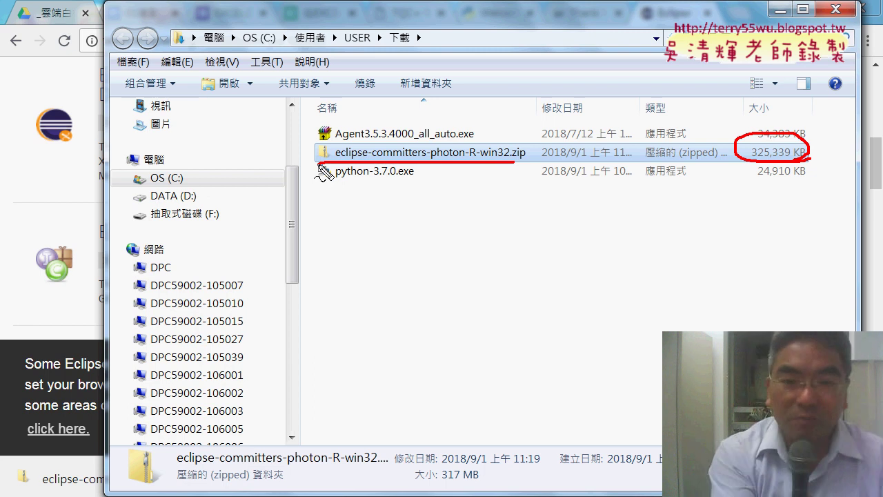
pyautogui.press('Escape')
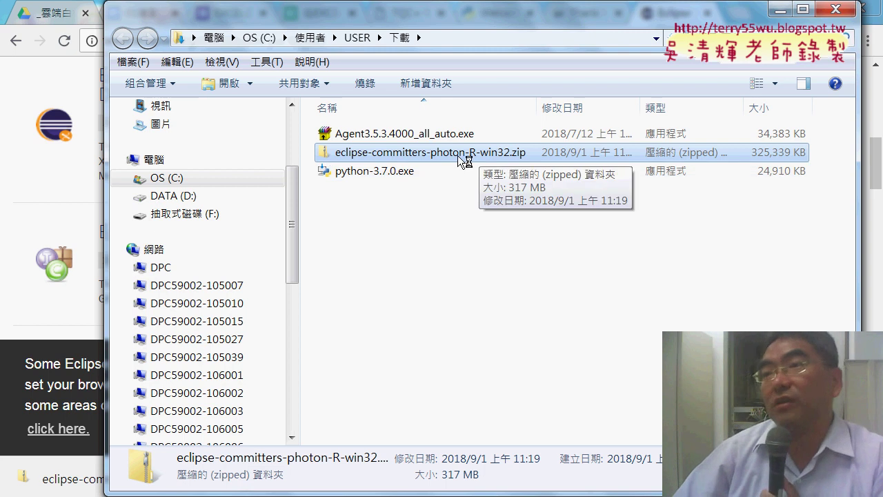
# Copy the eclipse-committers-photon-R-win32.zip file from the Downloads folder
pyautogui.rightClick(380, 162)
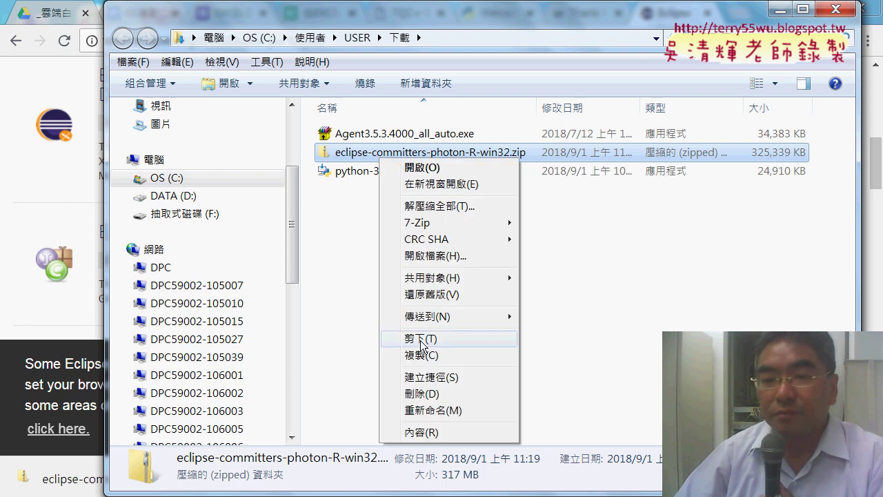
pyautogui.moveTo(448, 225)
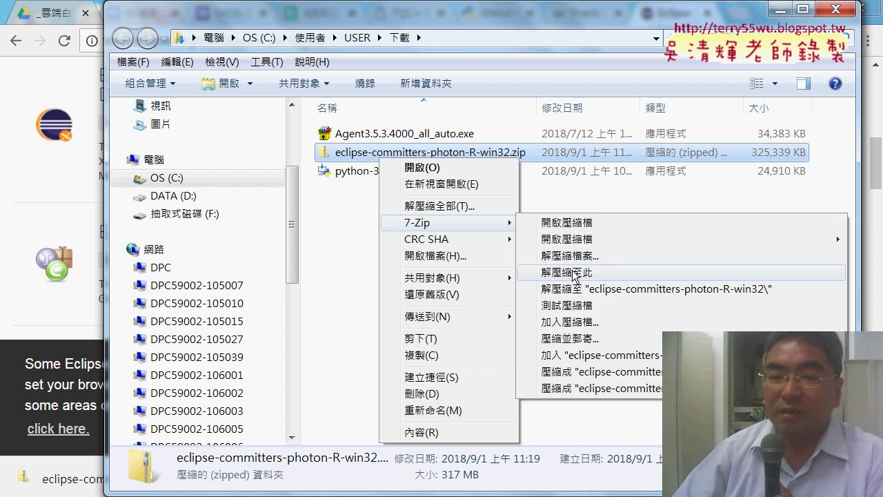
pyautogui.rightClick(348, 157)
pyautogui.click(387, 349)
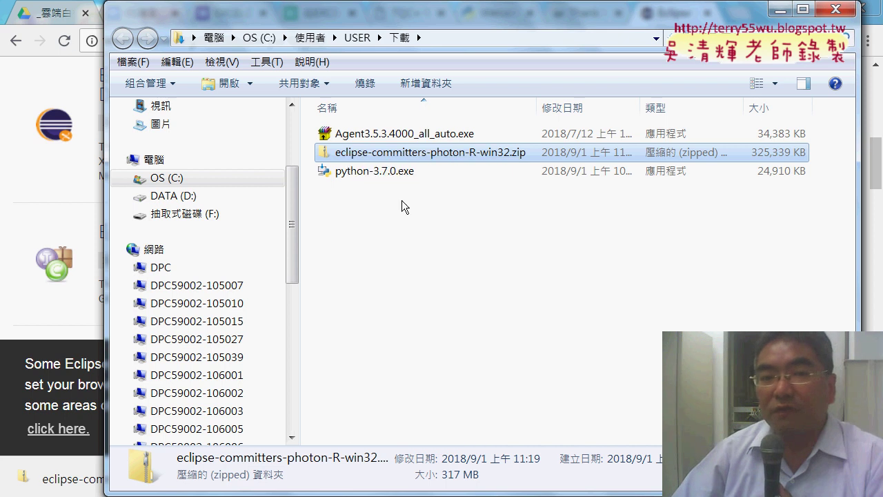
# Paste the zip into the root of DATA (D:) next to its existing folders
pyautogui.click(214, 38)
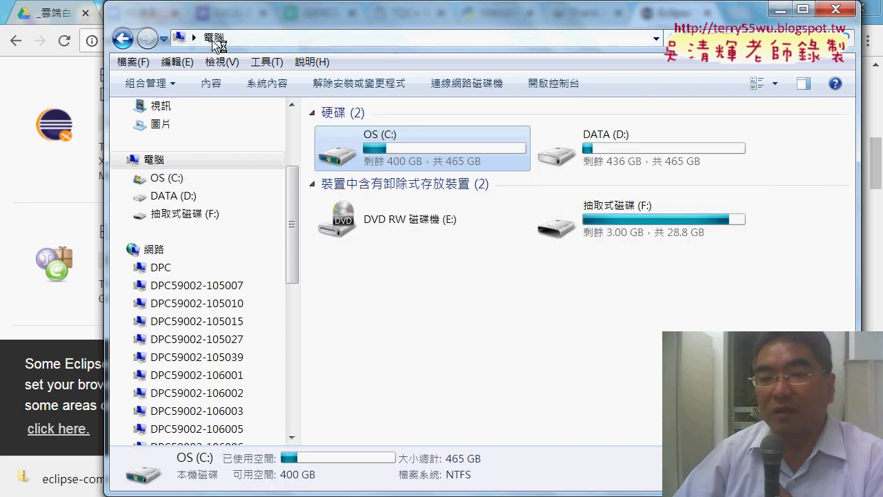
pyautogui.doubleClick(635, 146)
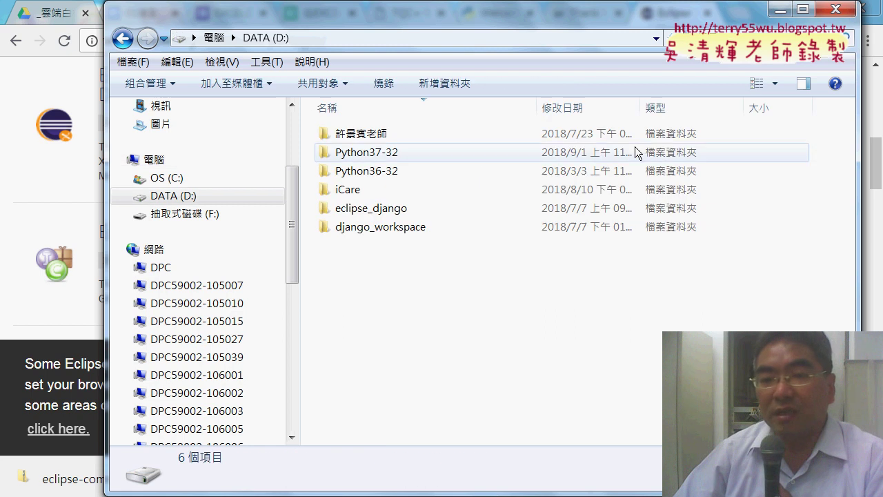
pyautogui.rightClick(474, 296)
pyautogui.click(530, 172)
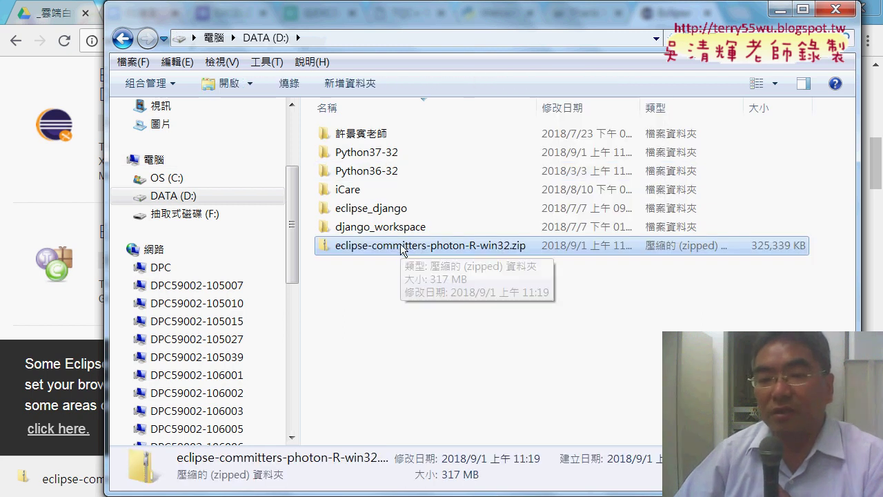
pyautogui.rightClick(401, 248)
pyautogui.moveTo(442, 281)
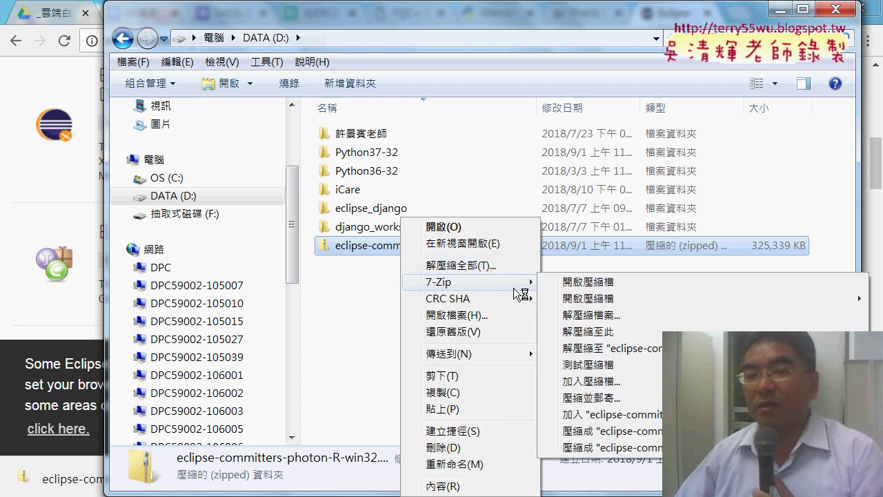
# Extract the zip here on D: with 7-Zip, producing a new eclipse folder
pyautogui.click(601, 332)
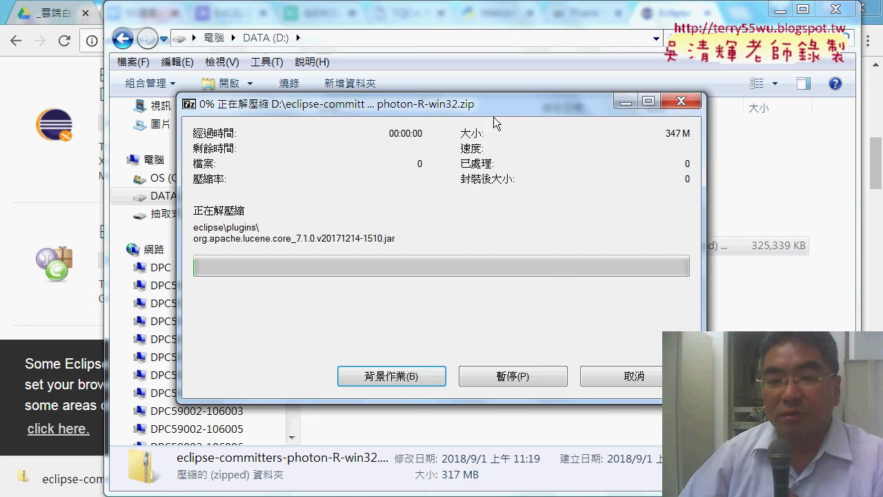
pyautogui.moveTo(482, 108); pyautogui.dragTo(501, 303)
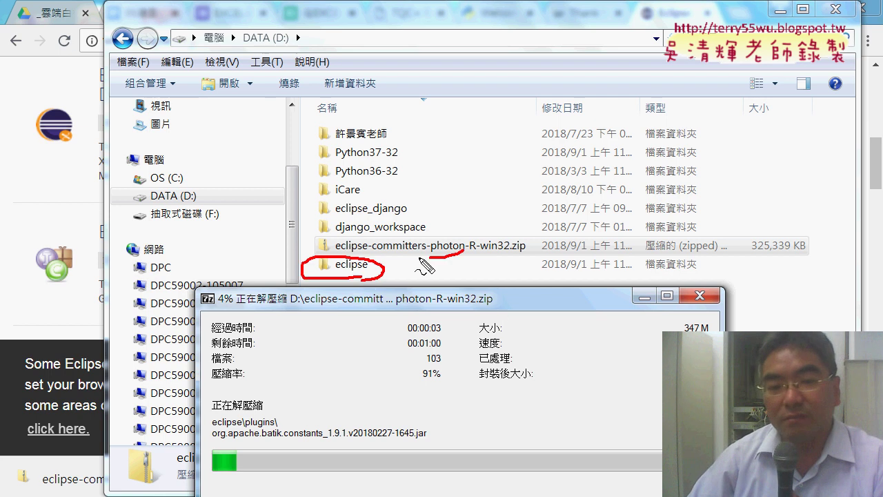
pyautogui.moveTo(425, 266); pyautogui.dragTo(442, 238)
pyautogui.moveTo(312, 226); pyautogui.dragTo(312, 271)
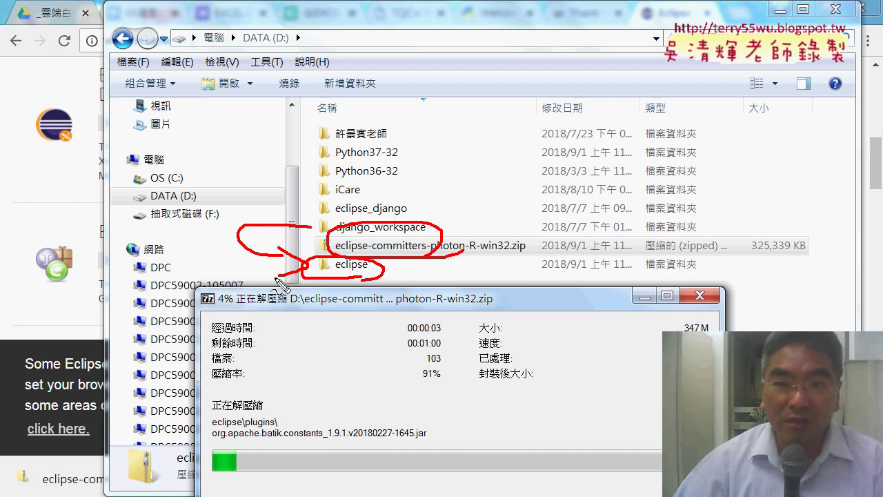
pyautogui.press('Escape')
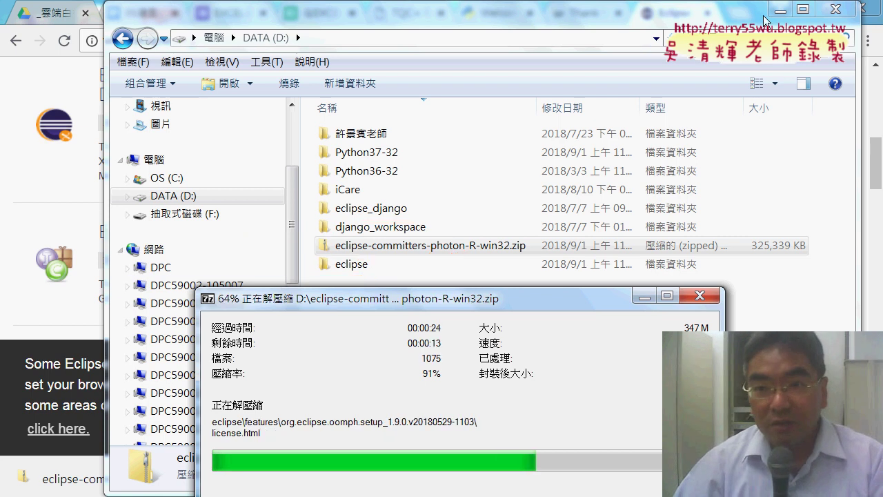
# Minimize Explorer and return to the Eclipse packages page in Chrome
pyautogui.click(780, 9)
pyautogui.click(494, 13)
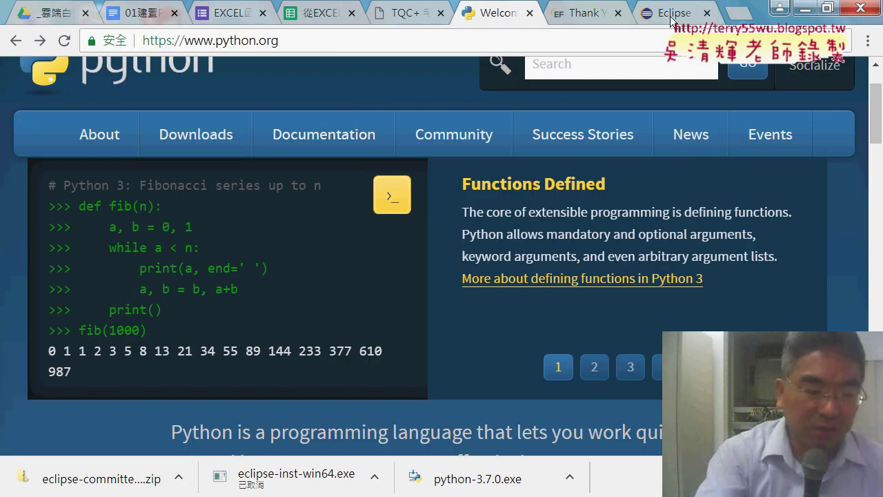
pyautogui.click(673, 16)
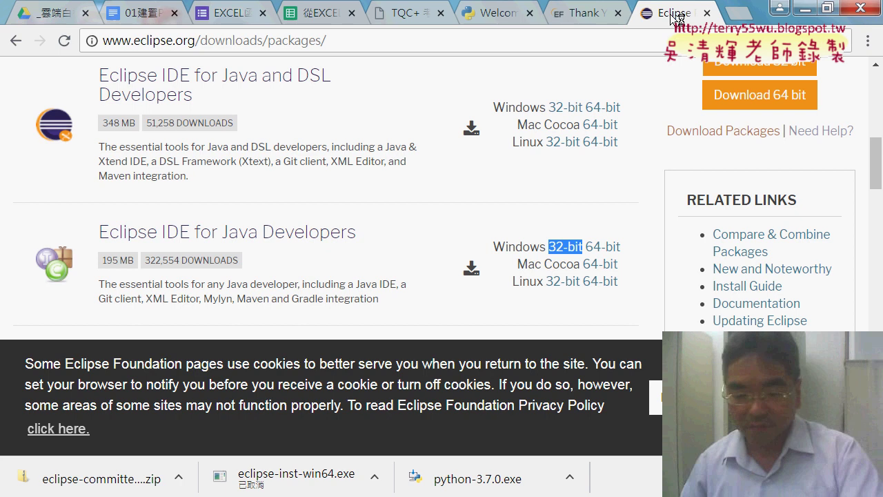